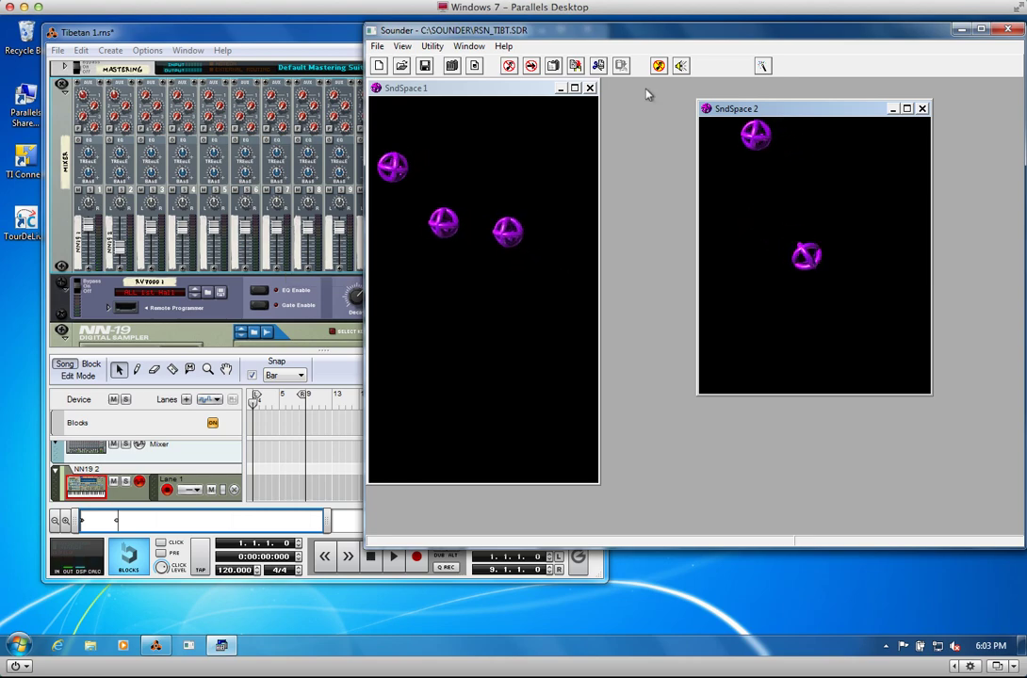
Close the SndSpace 1 window in Sounder
click(590, 87)
Close SndSpace 2, hide Sounder, close Tibetan 1 without saving, and relaunch Reason
click(922, 109)
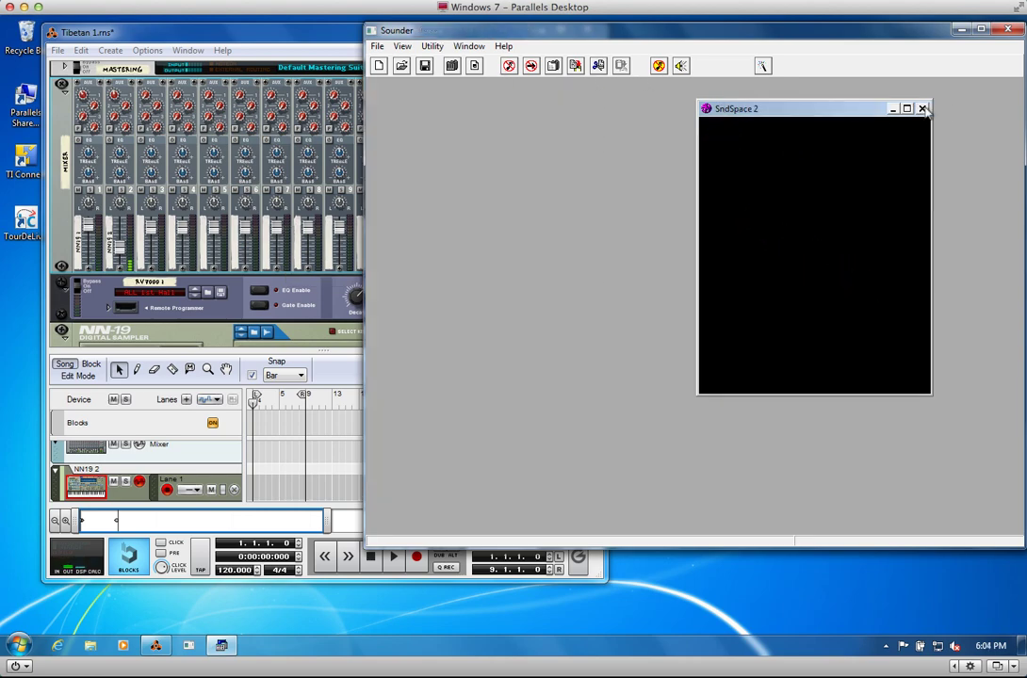
click(959, 31)
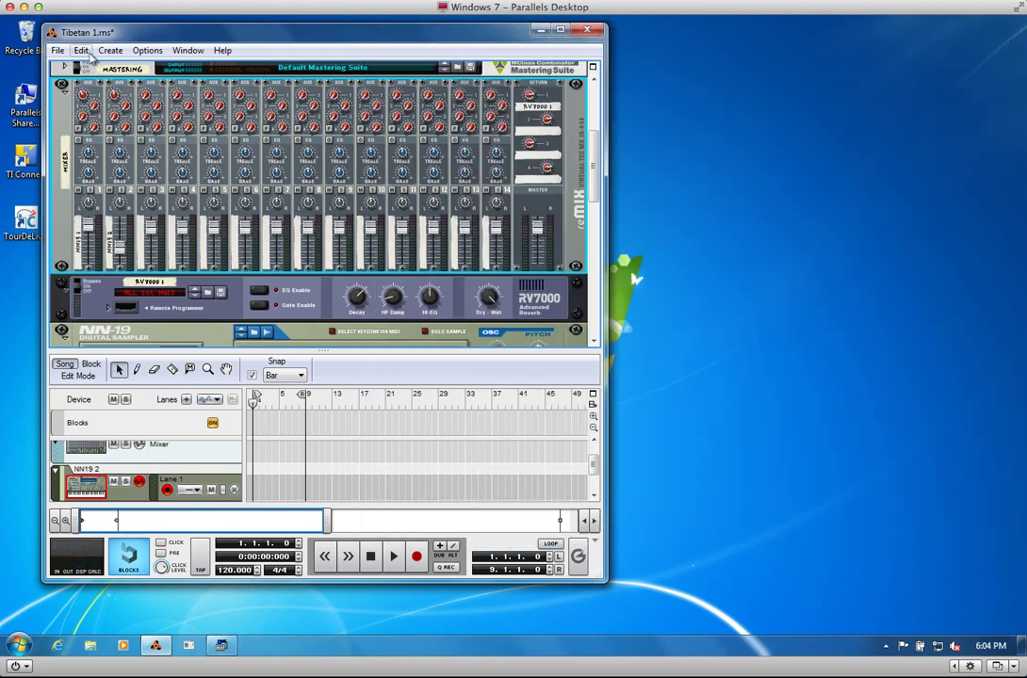
click(57, 50)
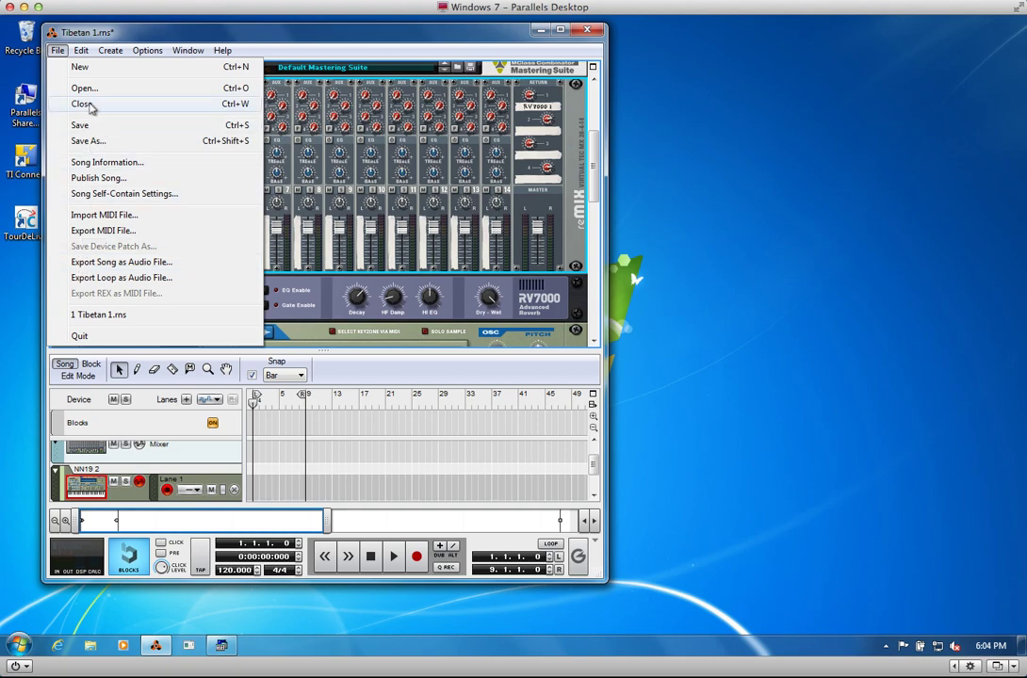
click(85, 103)
click(322, 319)
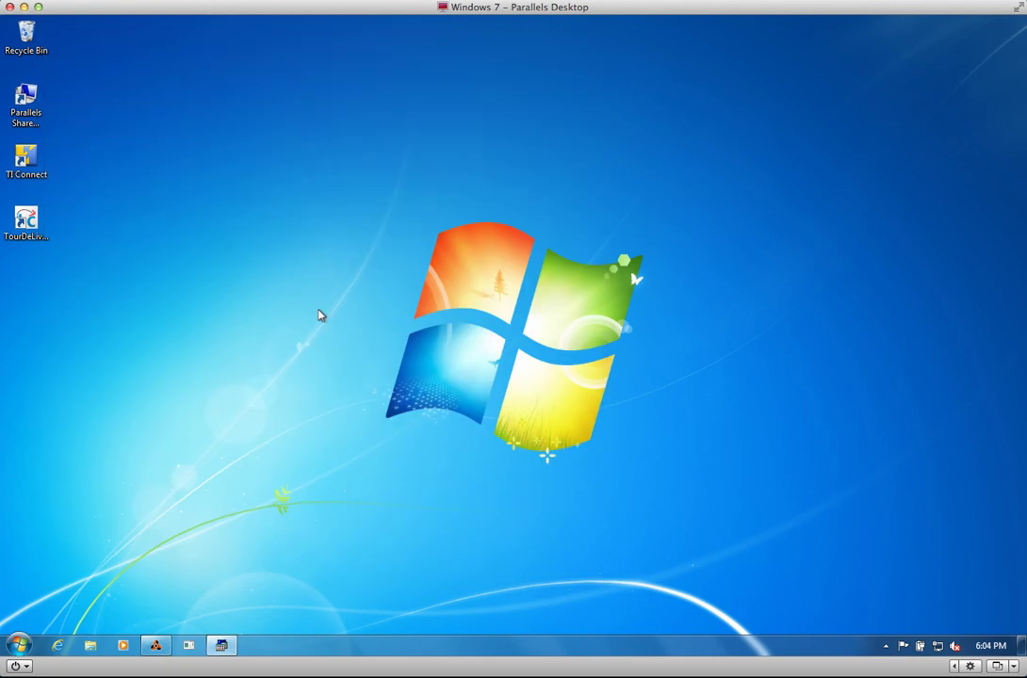
click(156, 645)
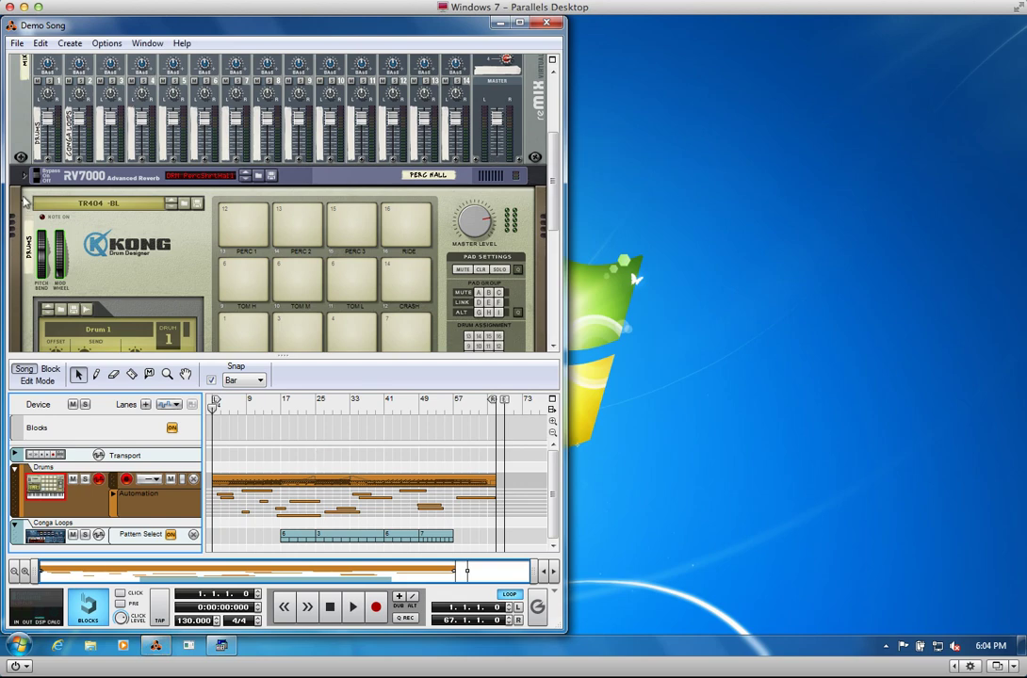
Start a new empty song, Document 1, from the File menu
click(18, 44)
click(37, 58)
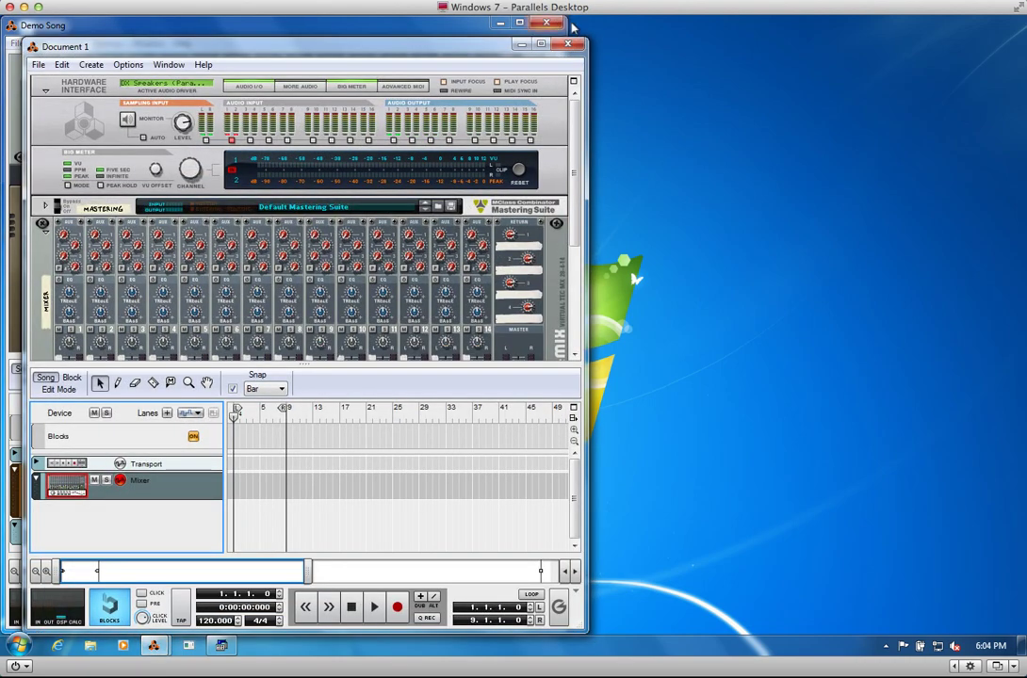
click(554, 26)
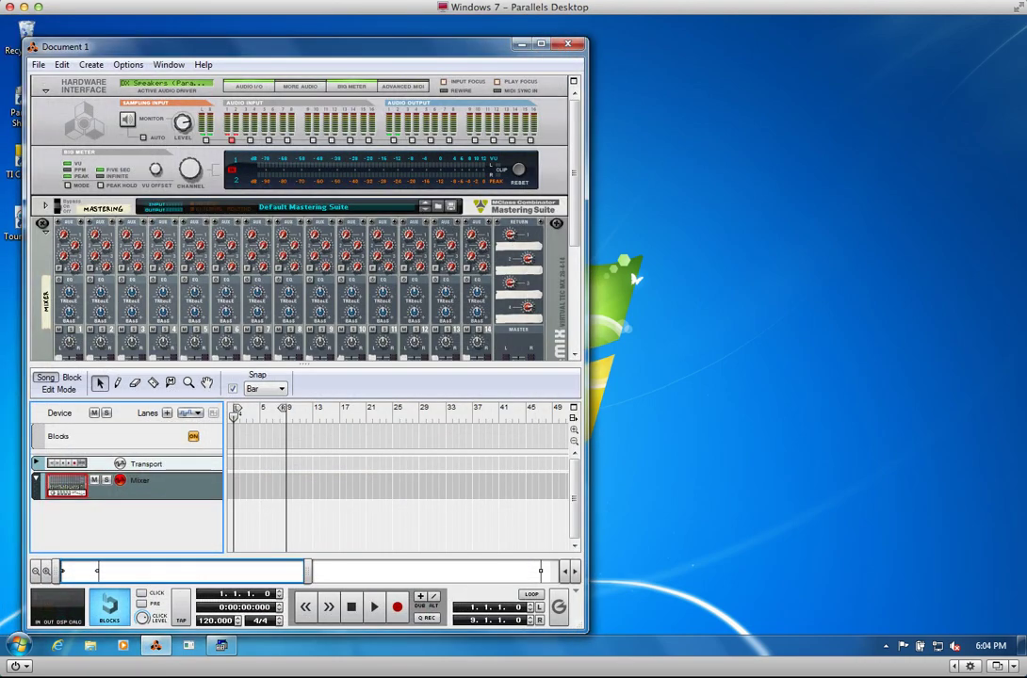
Delete the Default Mastering Suite, enlarge the rack area, and fold the reMix mixer
click(40, 218)
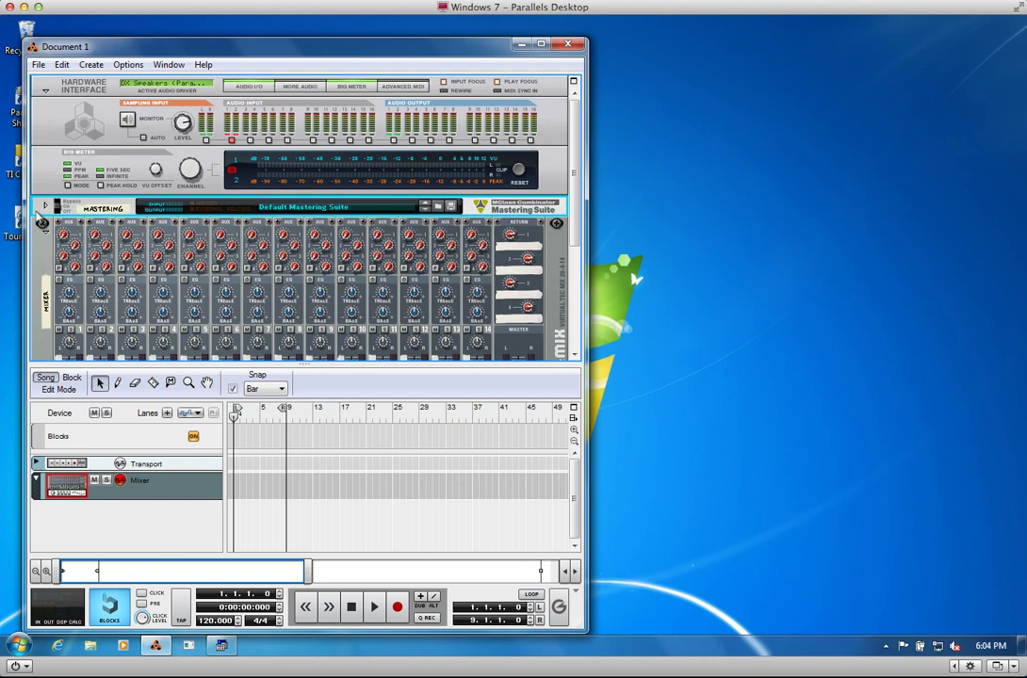
key(Delete)
click(277, 368)
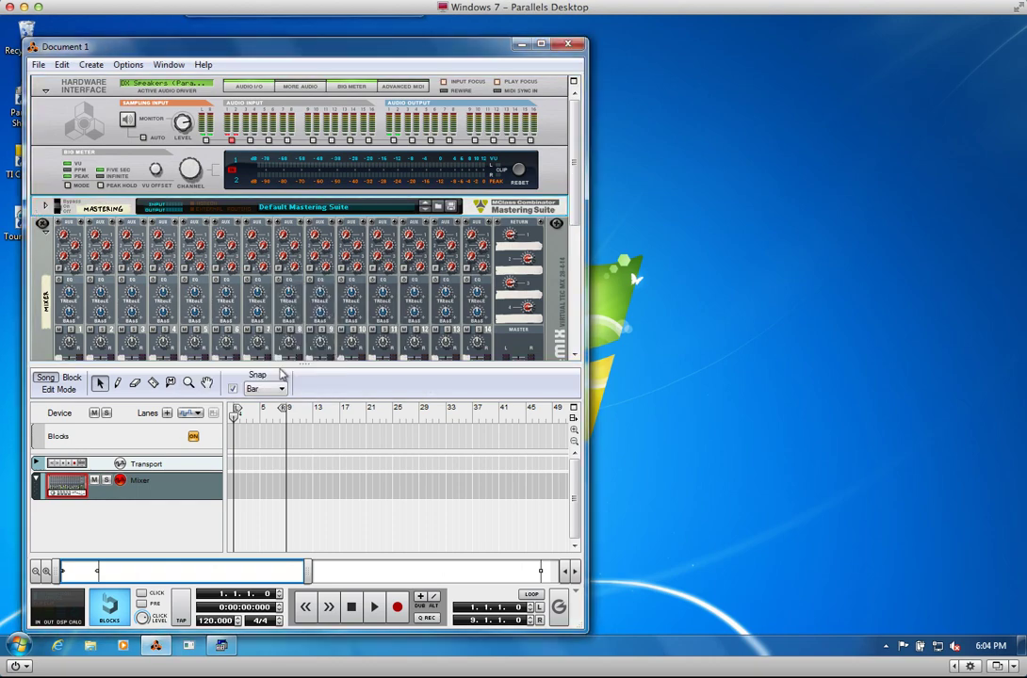
drag(292, 364, 329, 461)
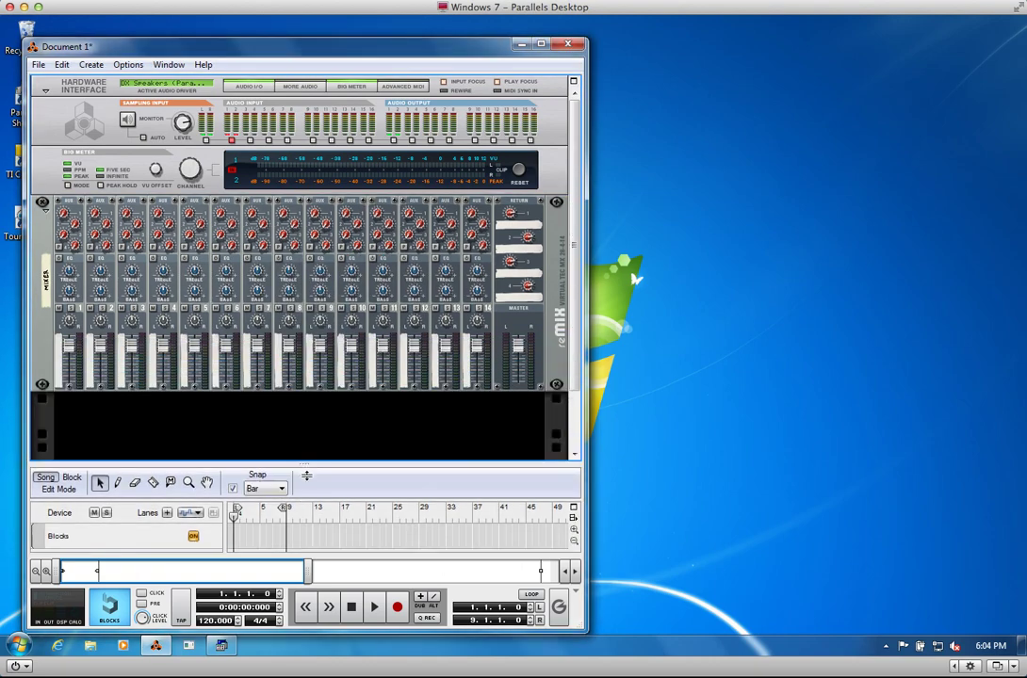
click(45, 209)
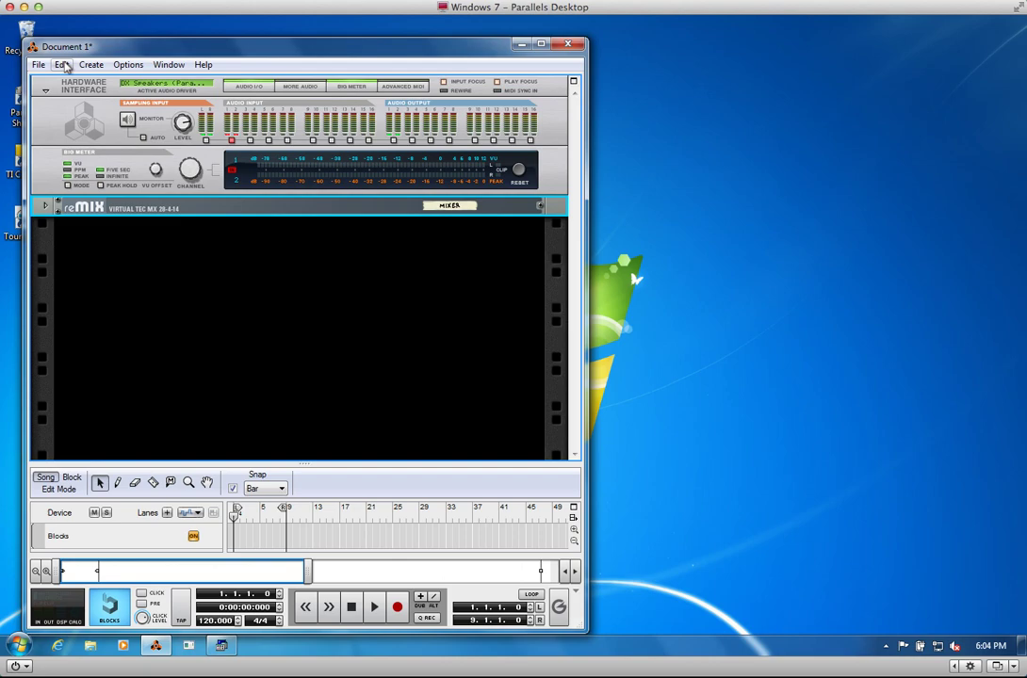
Add an NN-19 Digital Sampler below the mixer and initialize it to an empty Init Patch
click(91, 65)
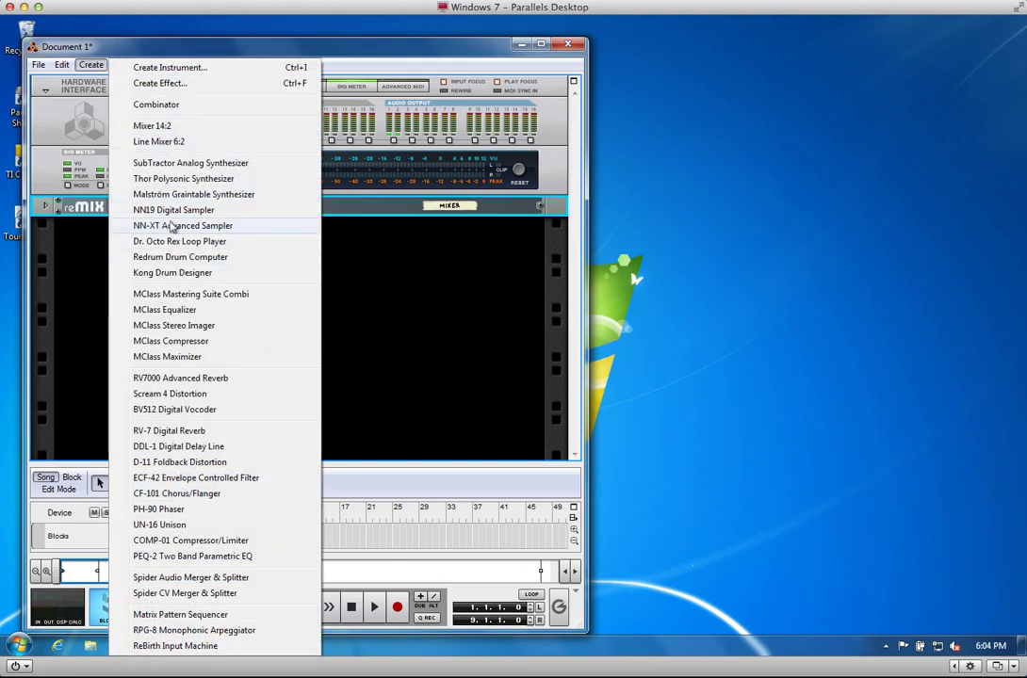
click(193, 212)
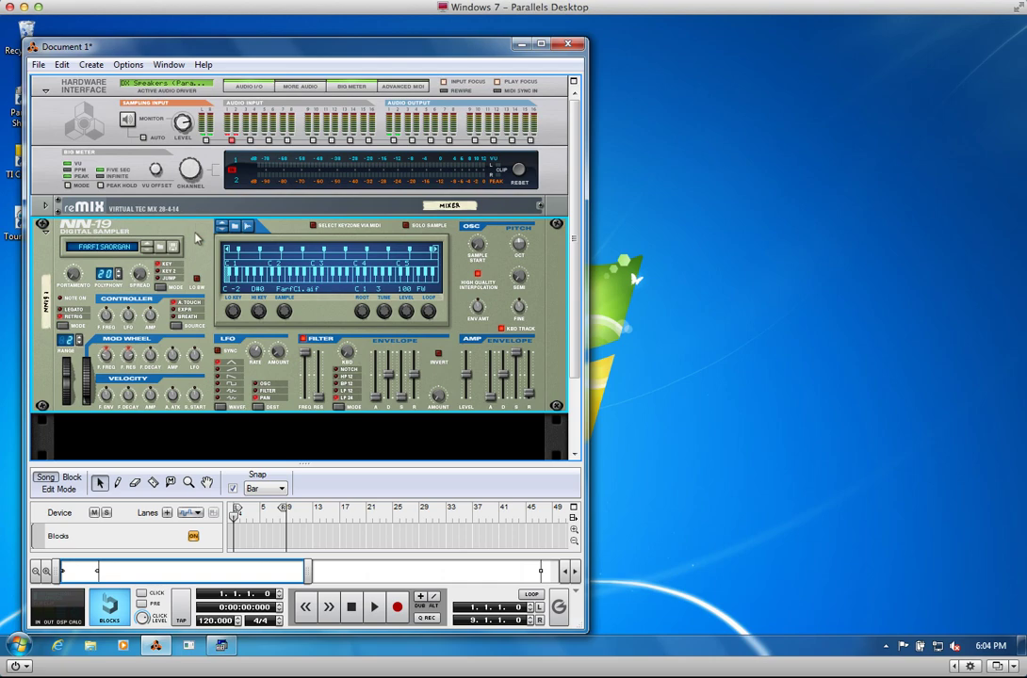
right_click(197, 238)
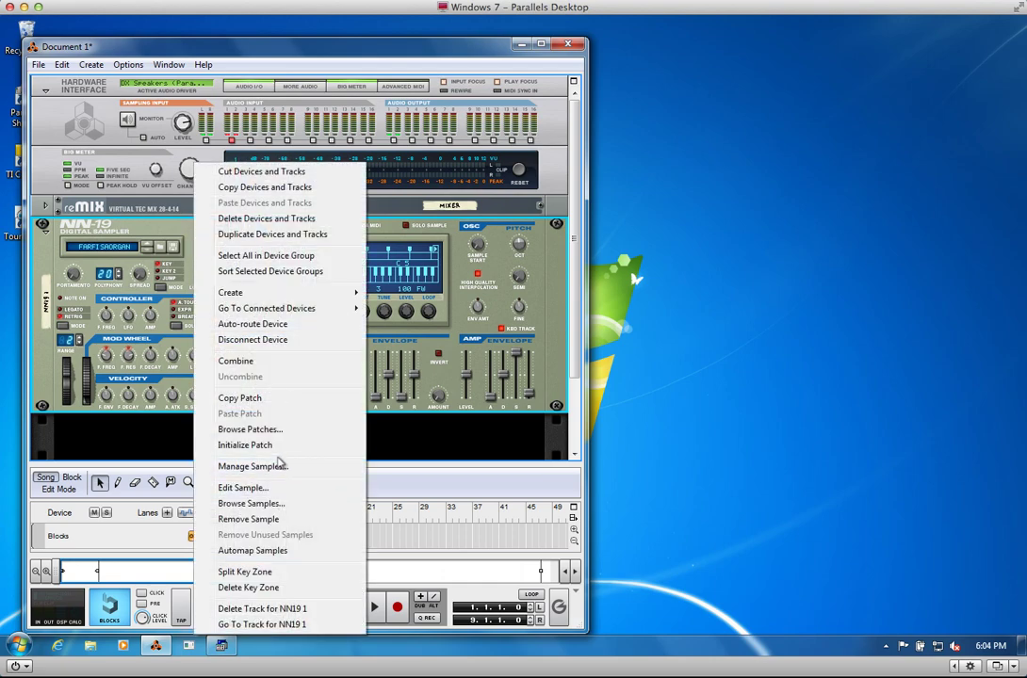
click(266, 445)
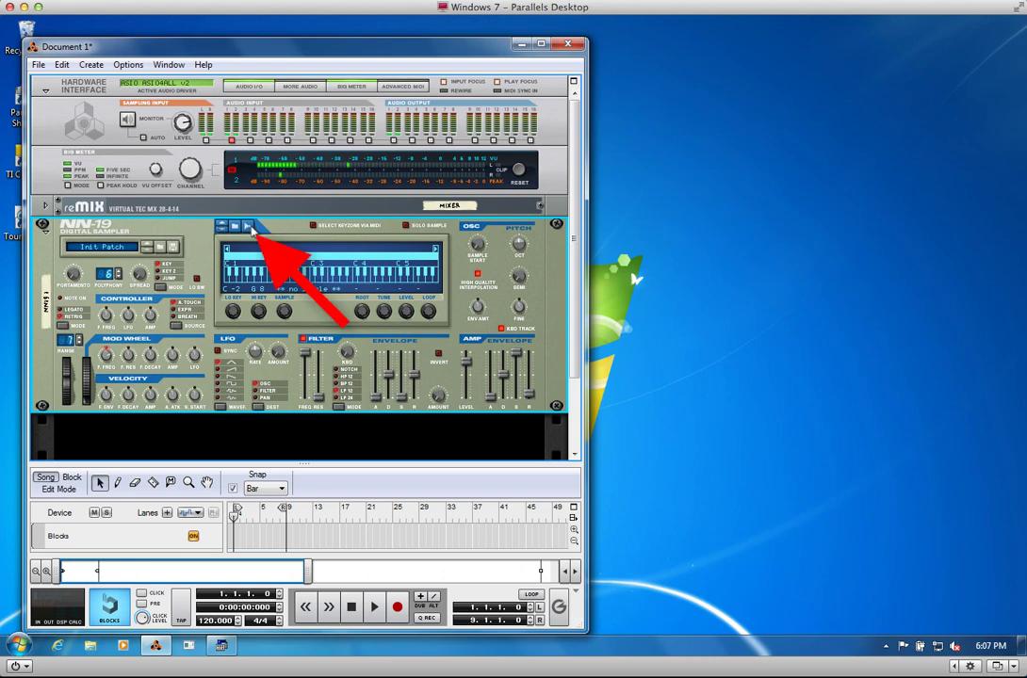
Open the NN-19's sampling window to record Sample 1
click(249, 227)
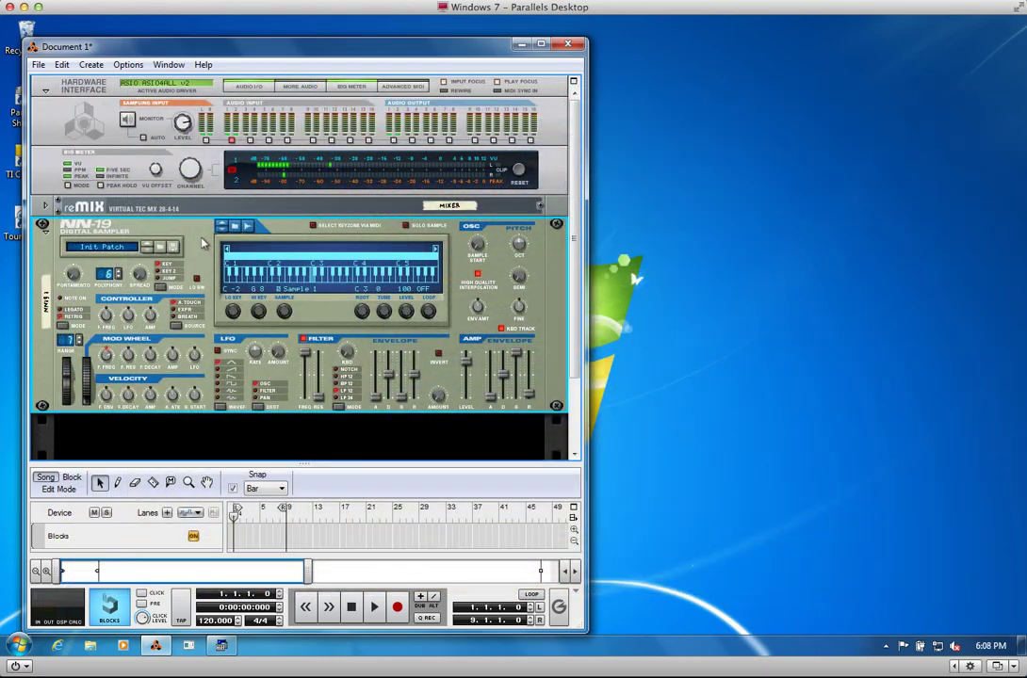
Fold the first NN-19 and add a second NN-19 Digital Sampler
click(43, 227)
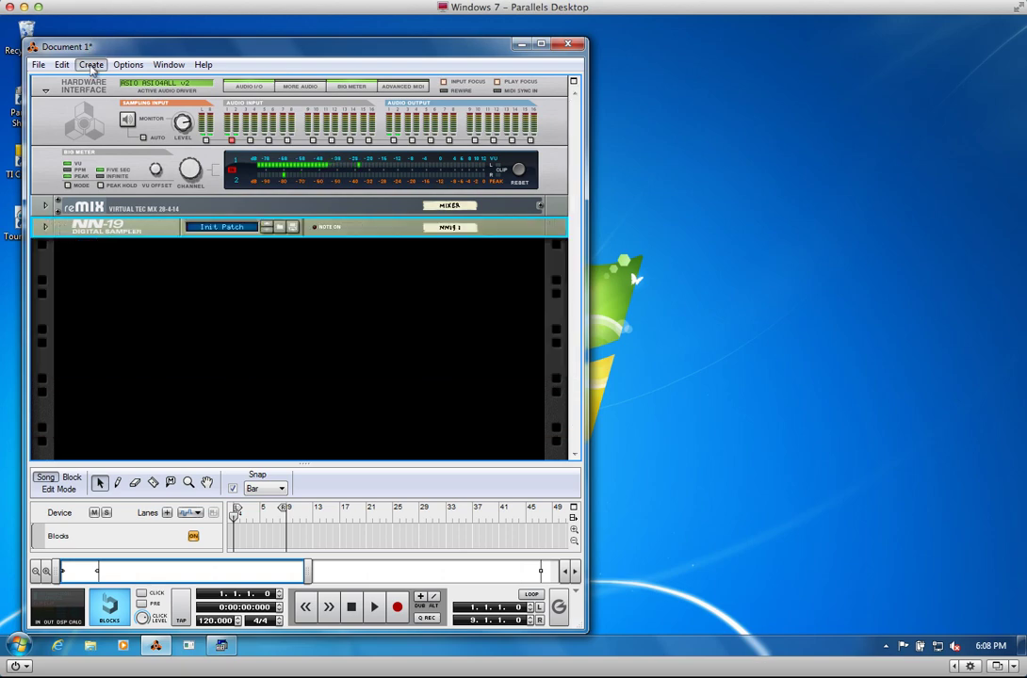
click(91, 65)
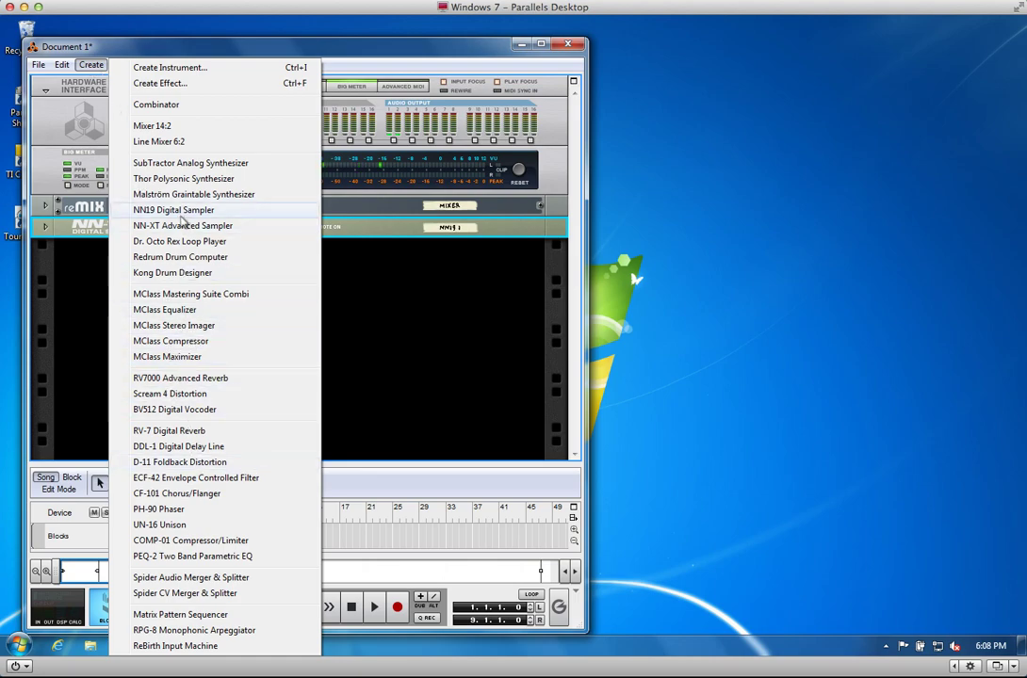
click(183, 212)
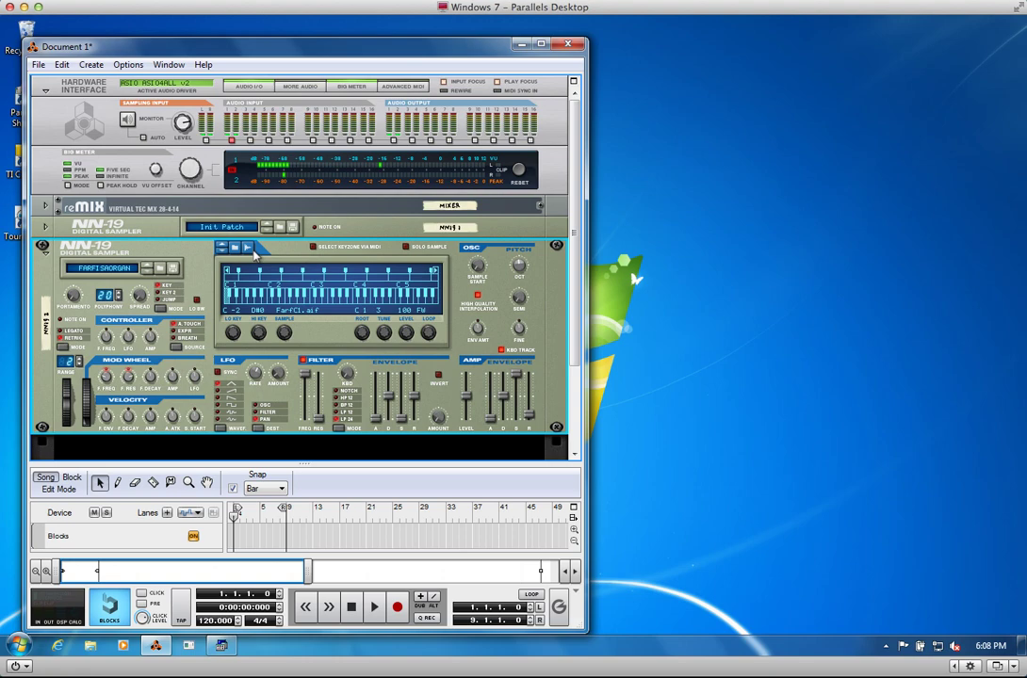
Initialize the second NN-19 to Init Patch and record Sample 2 into it
right_click(182, 266)
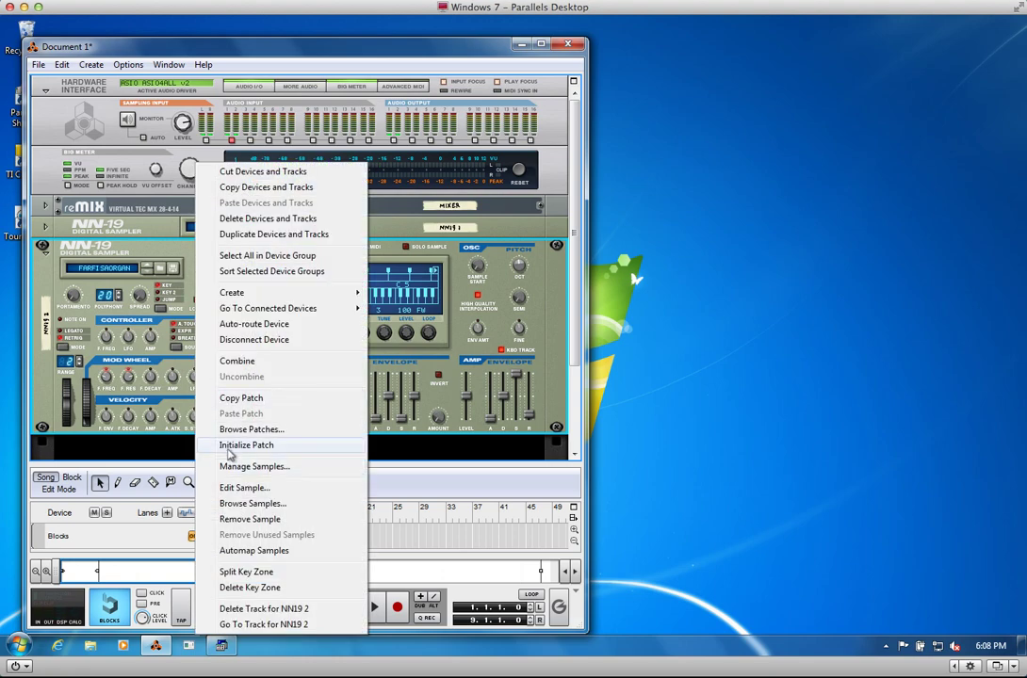
click(228, 446)
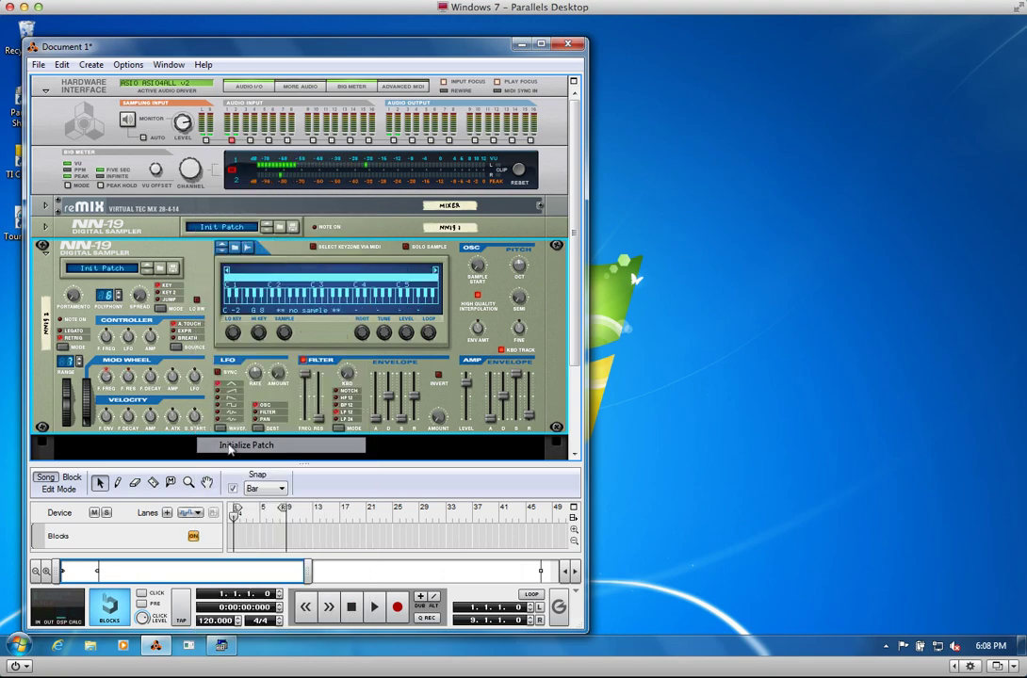
click(248, 248)
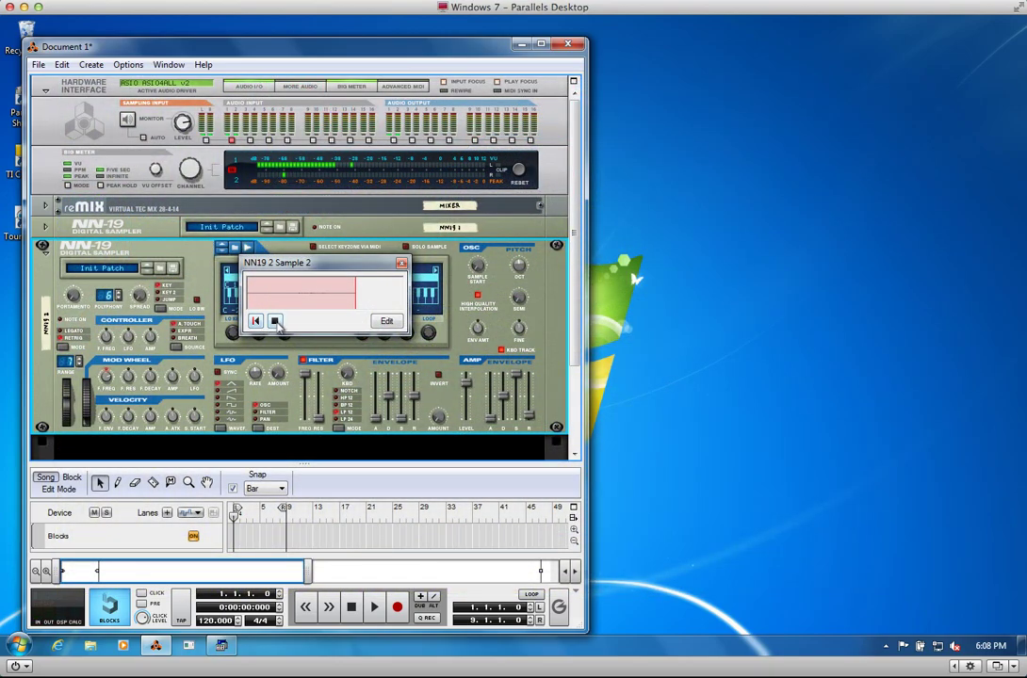
click(275, 321)
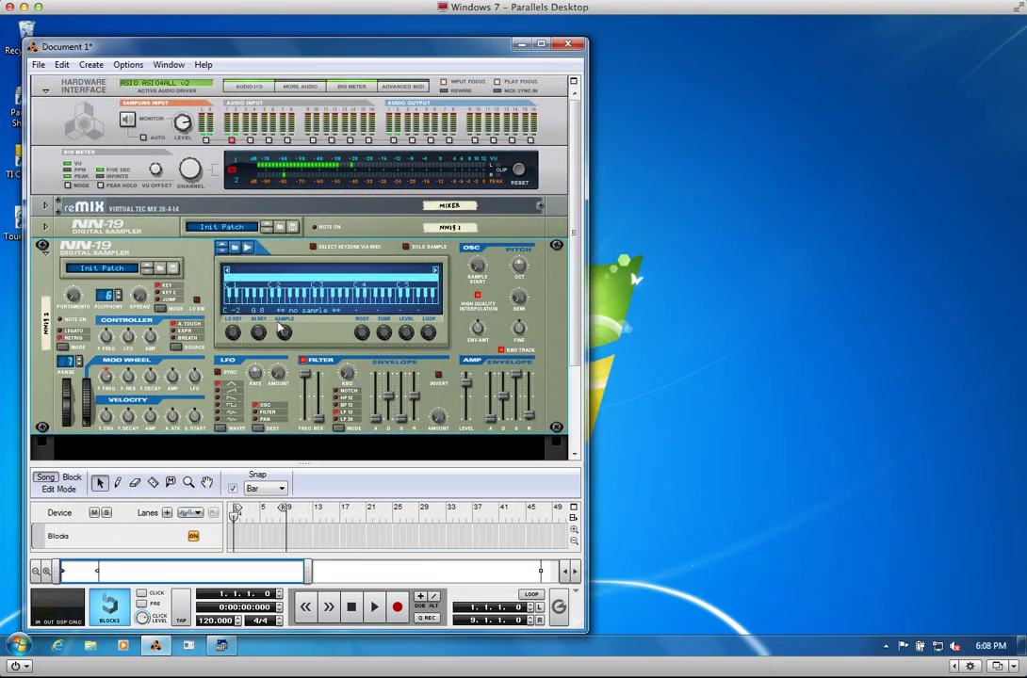
Fold the second NN-19 and add a third NN-19 Digital Sampler
click(42, 245)
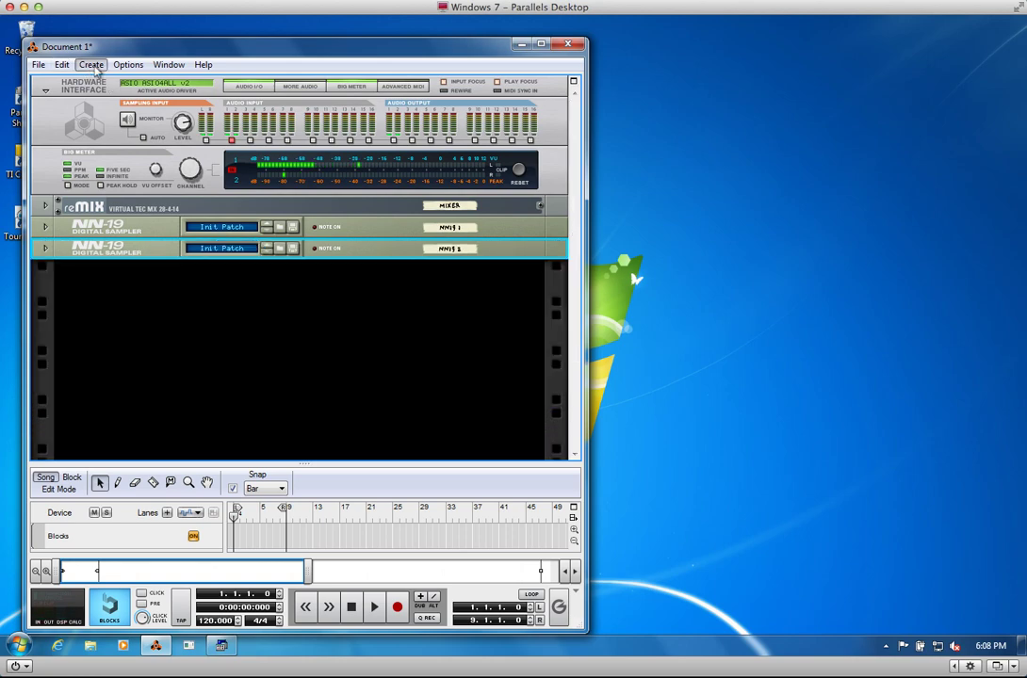
click(91, 64)
click(148, 210)
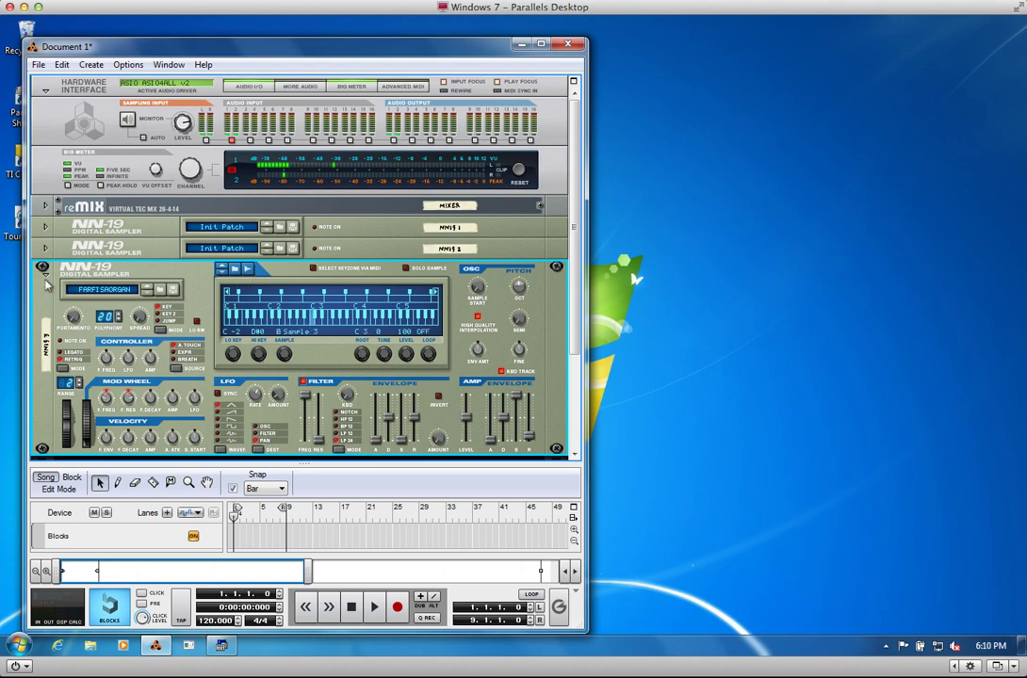
Initialize the third NN-19 to Init Patch and record Sample 4 into it
right_click(196, 281)
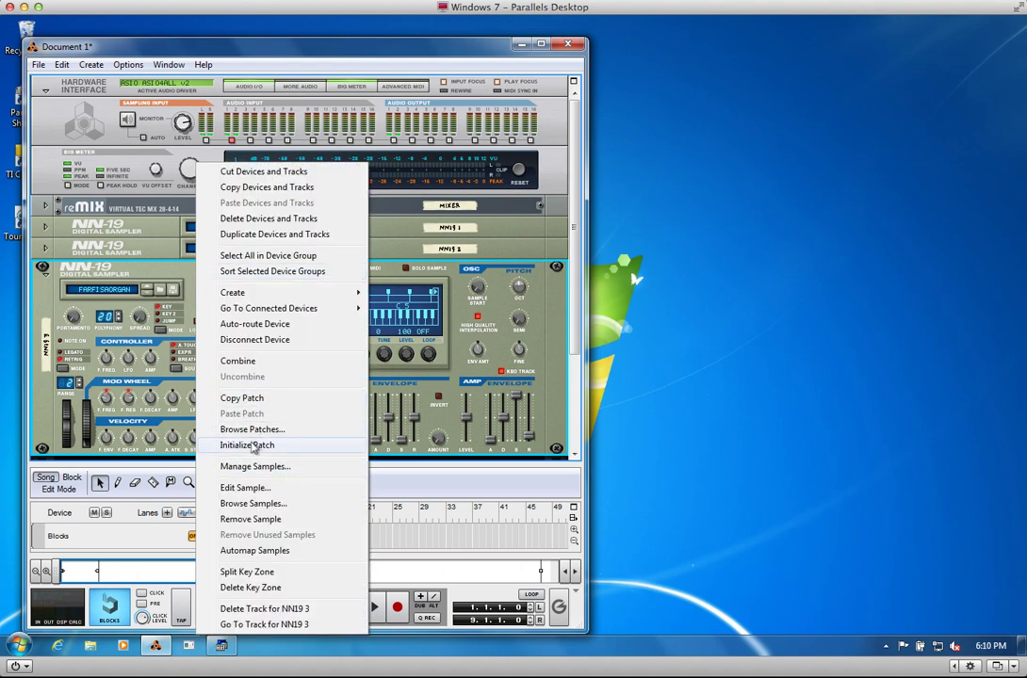
click(251, 447)
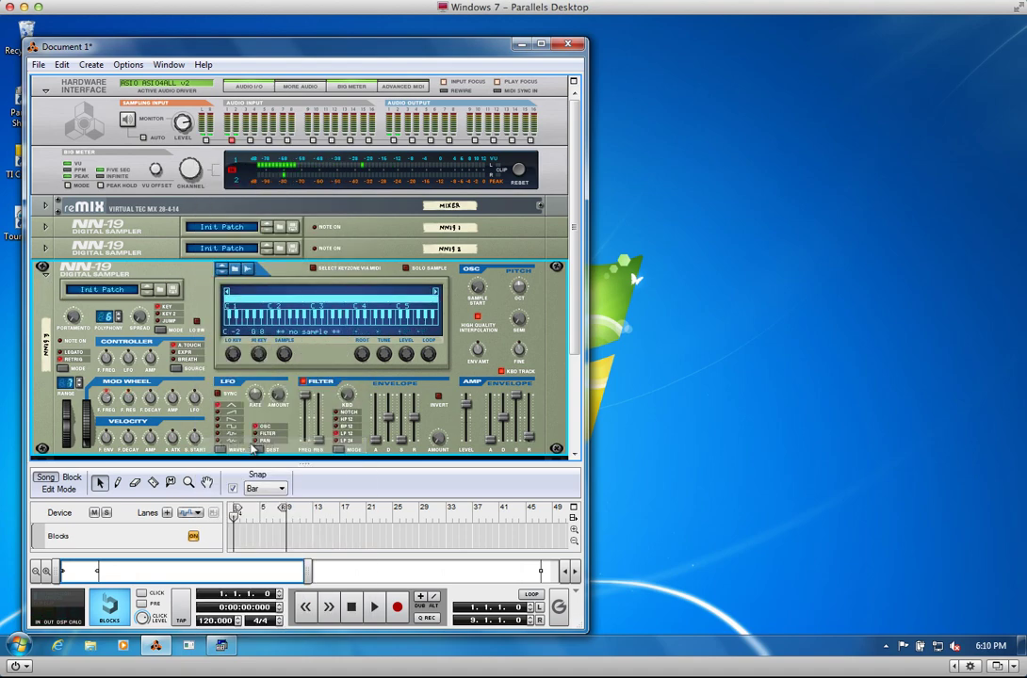
click(247, 269)
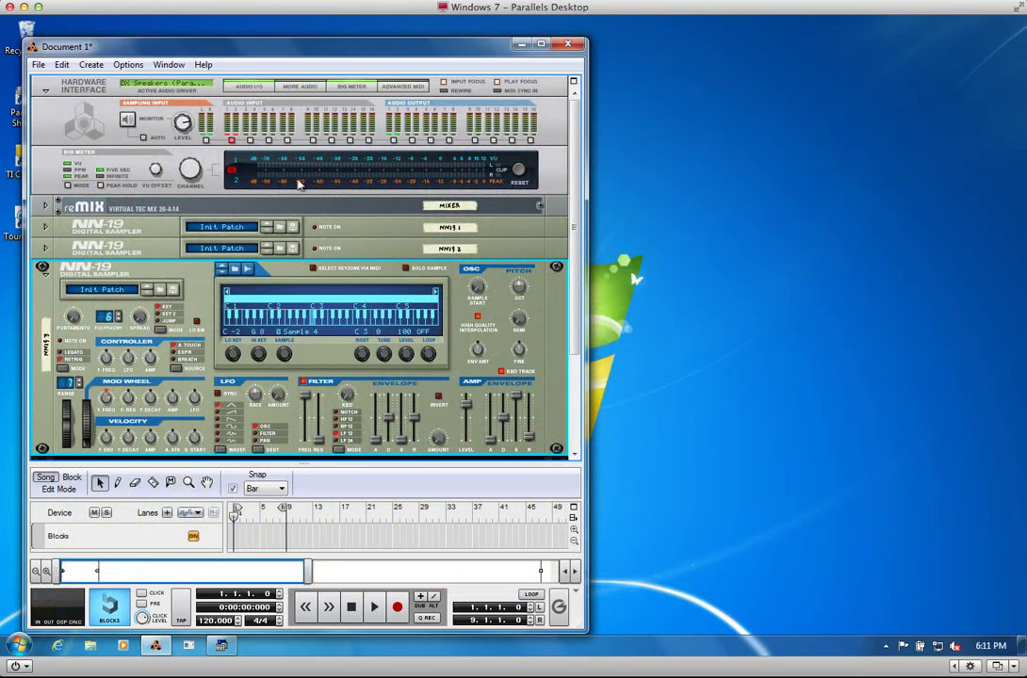
Open the Tool Window's samples list and select Sample 4 under NN19 3
scroll(299, 189, down, 3)
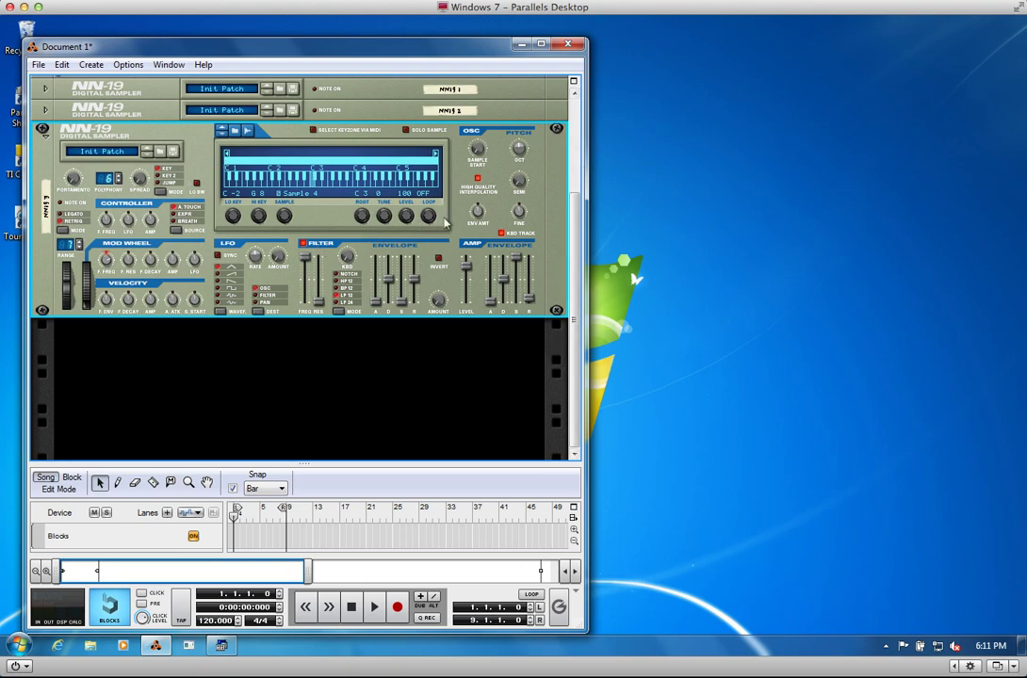
scroll(589, 113, up, 3)
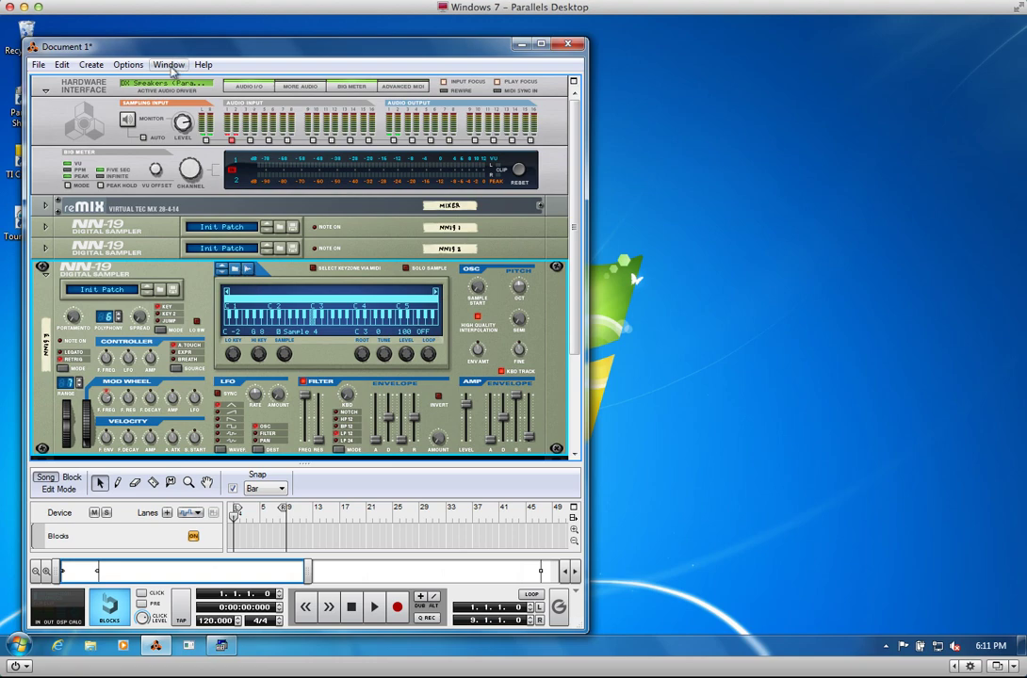
click(166, 65)
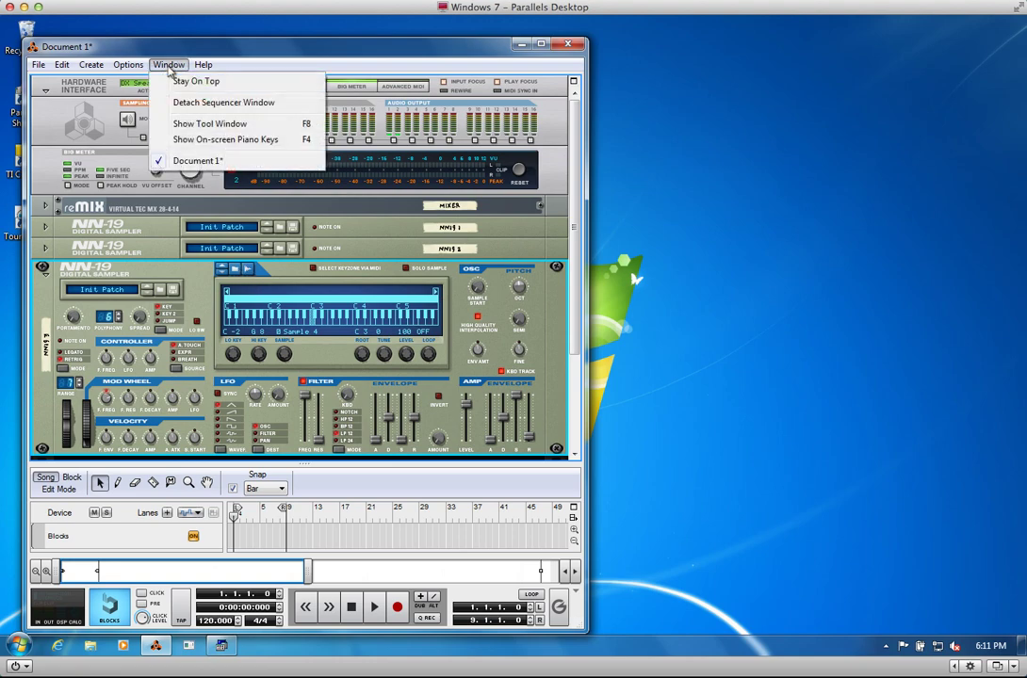
click(193, 124)
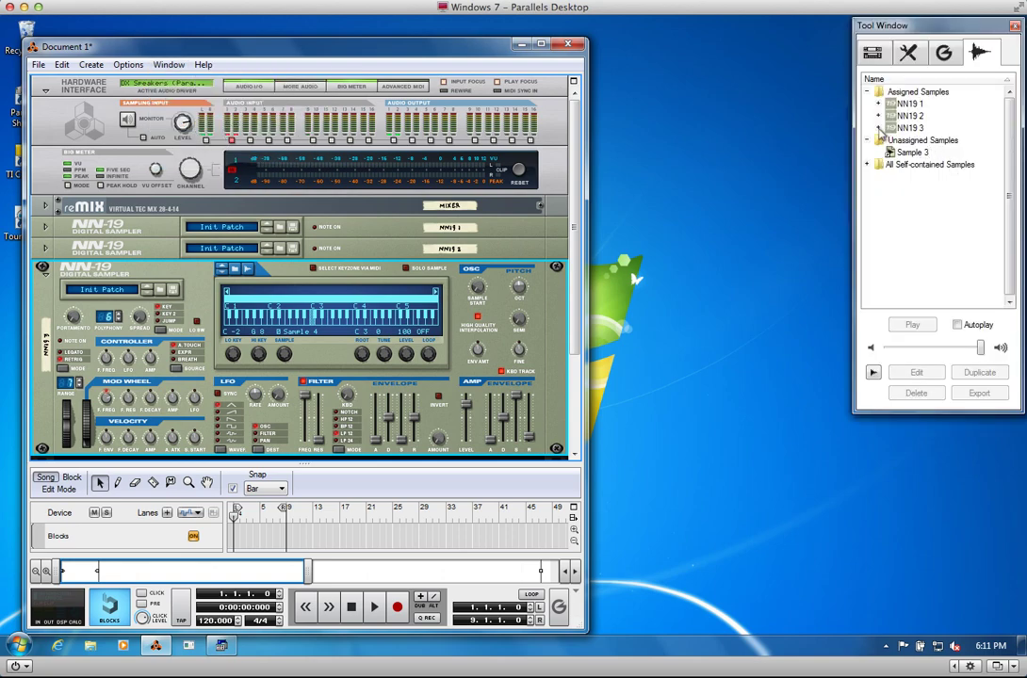
click(879, 129)
click(920, 141)
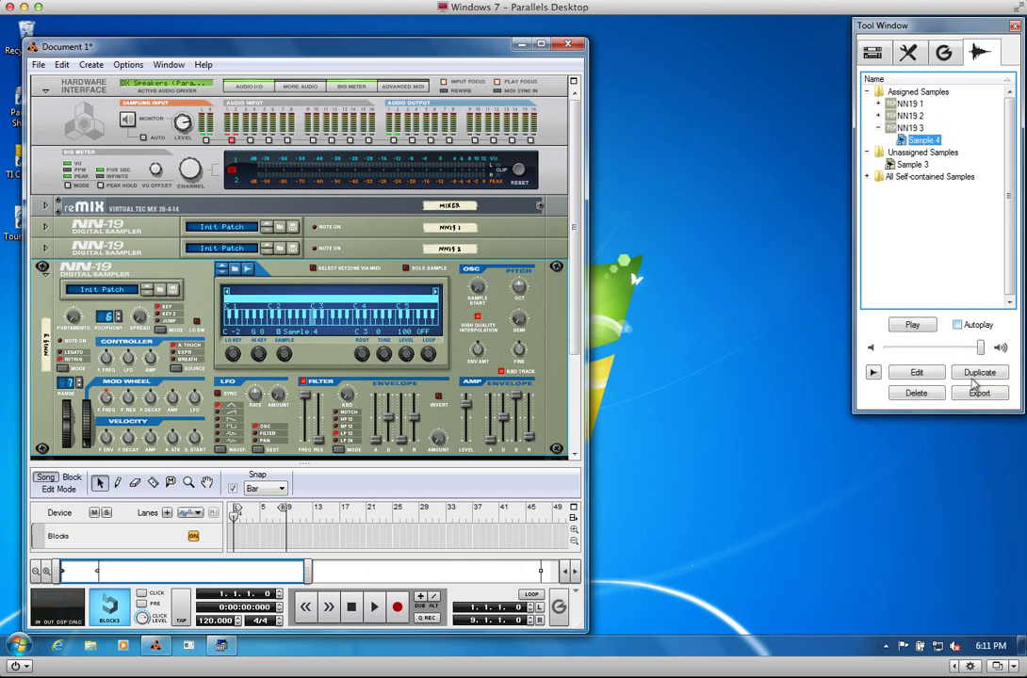
Trim Sample 4's end marker near the start and normalize its volume
click(916, 373)
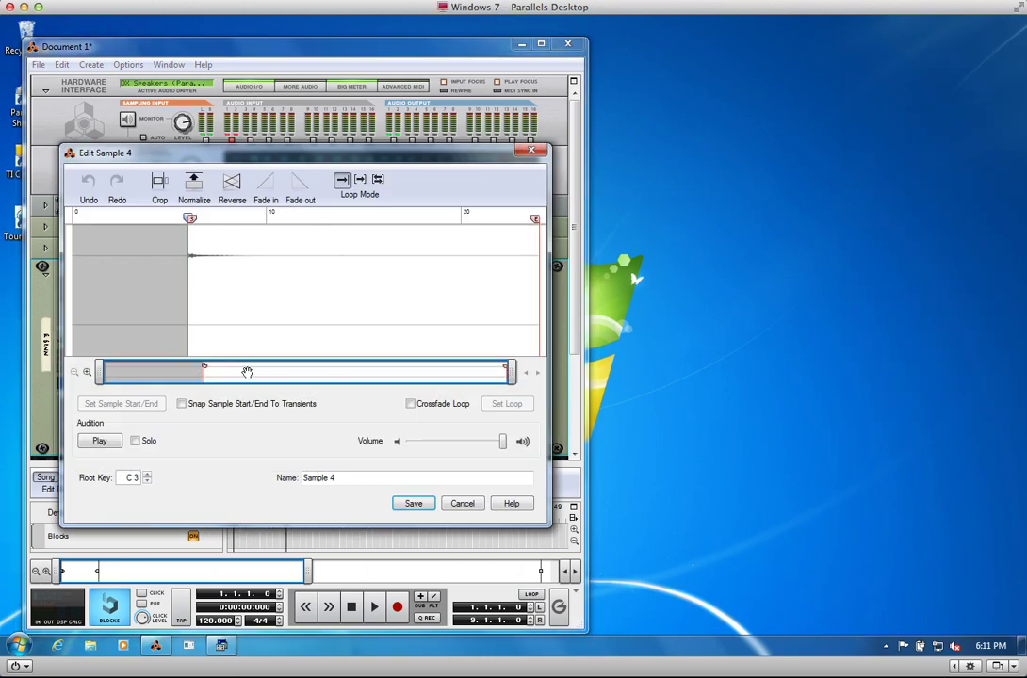
click(112, 443)
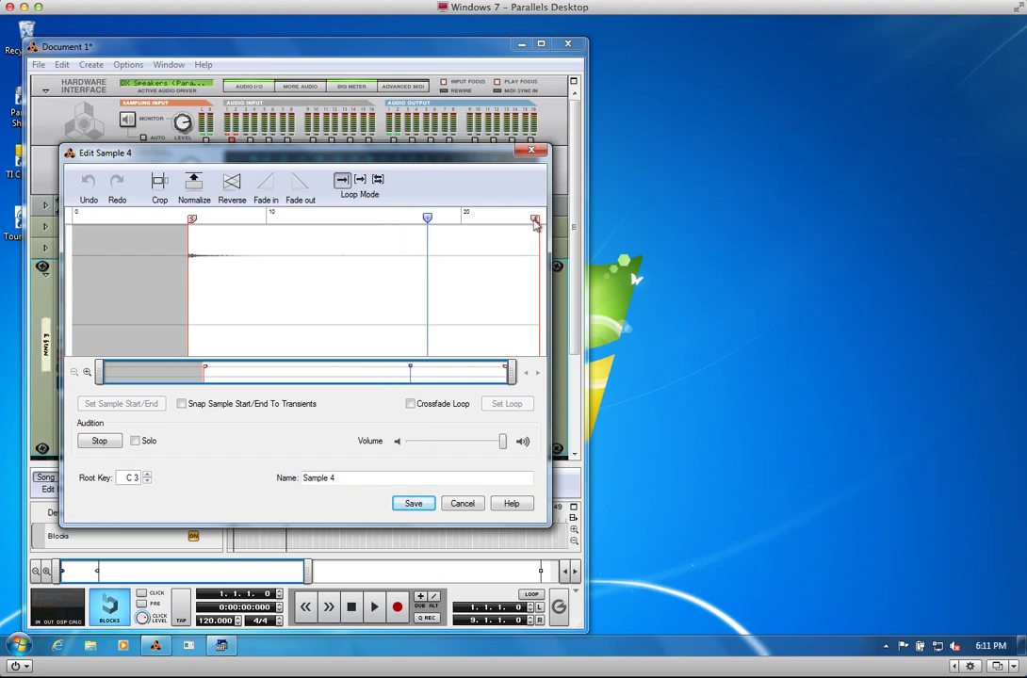
mouse_move(533, 223)
mouse_down()
mouse_move(256, 229)
mouse_move(247, 243)
mouse_up()
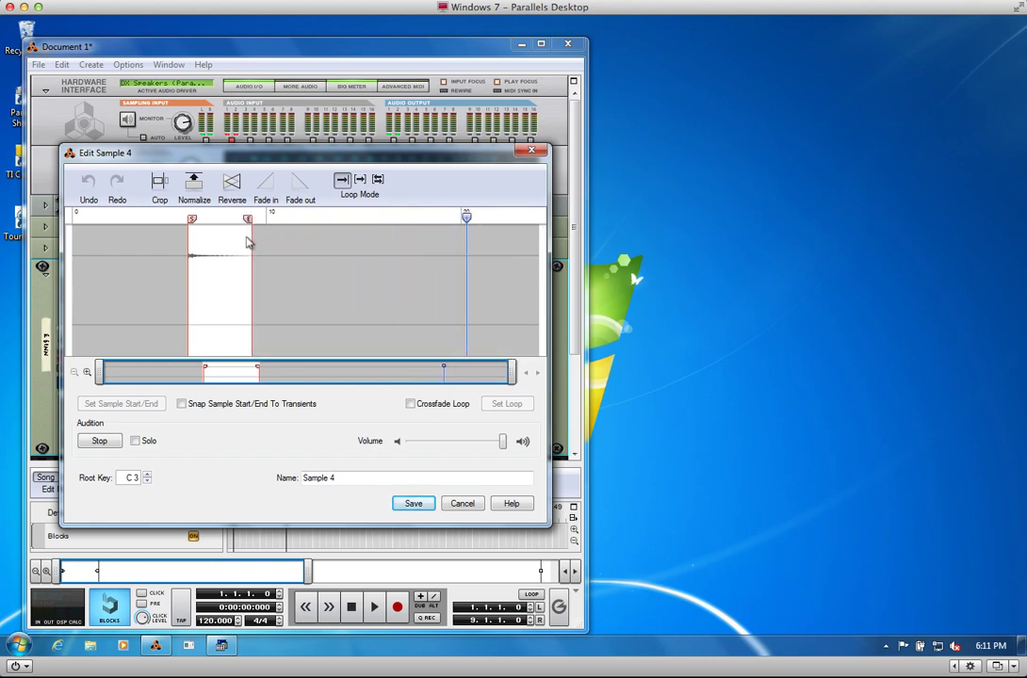
click(195, 189)
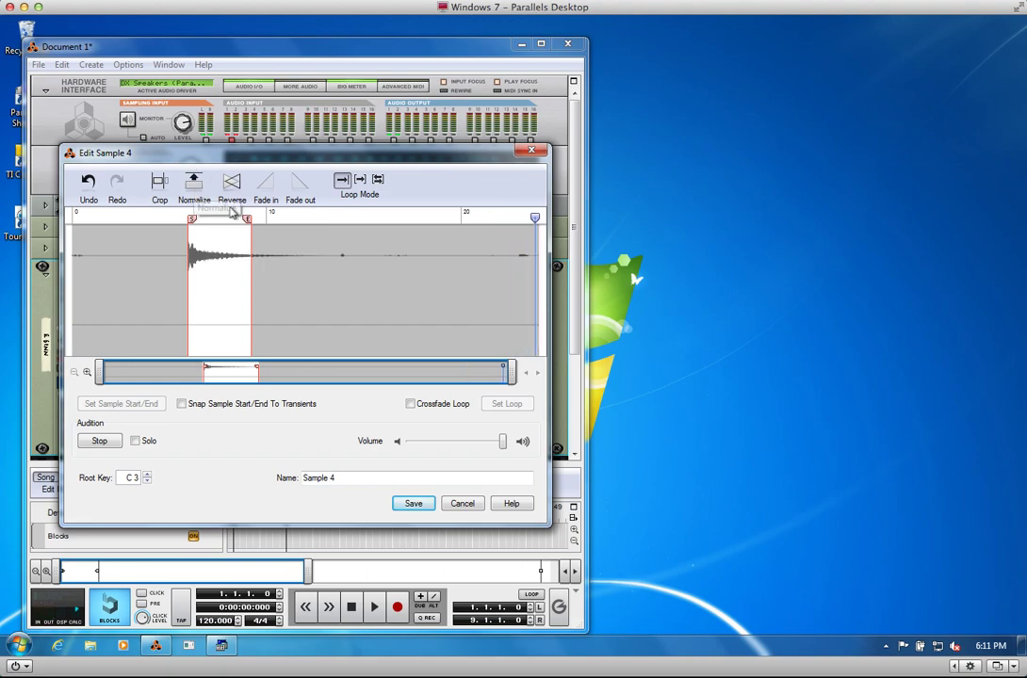
drag(253, 224, 306, 226)
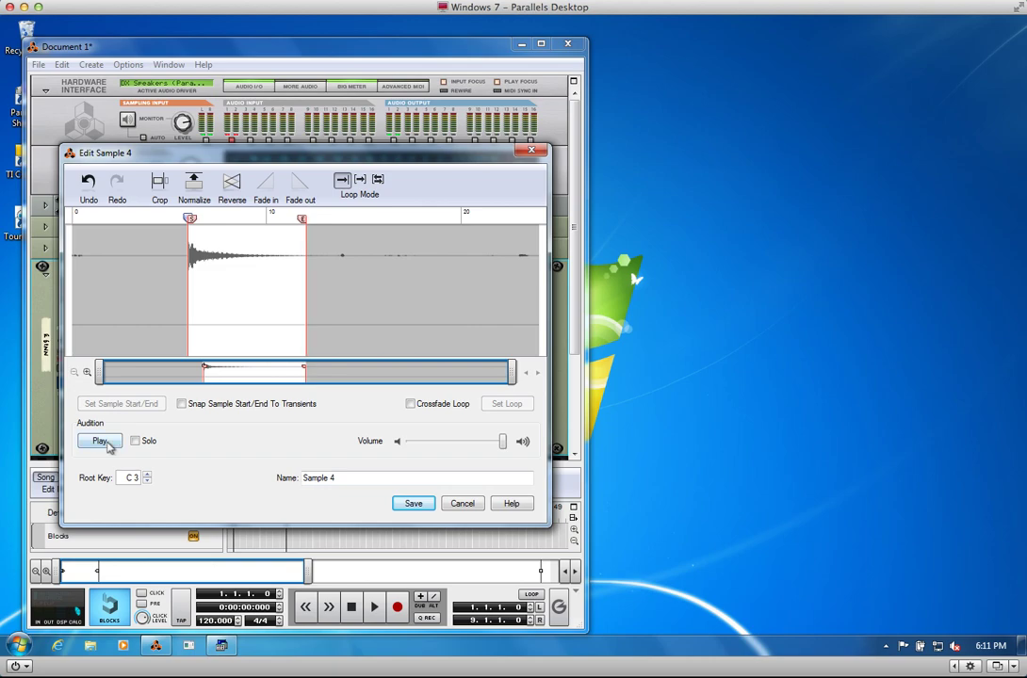
click(105, 443)
Rename Sample 4 to Cymbal and save it
drag(350, 477, 301, 477)
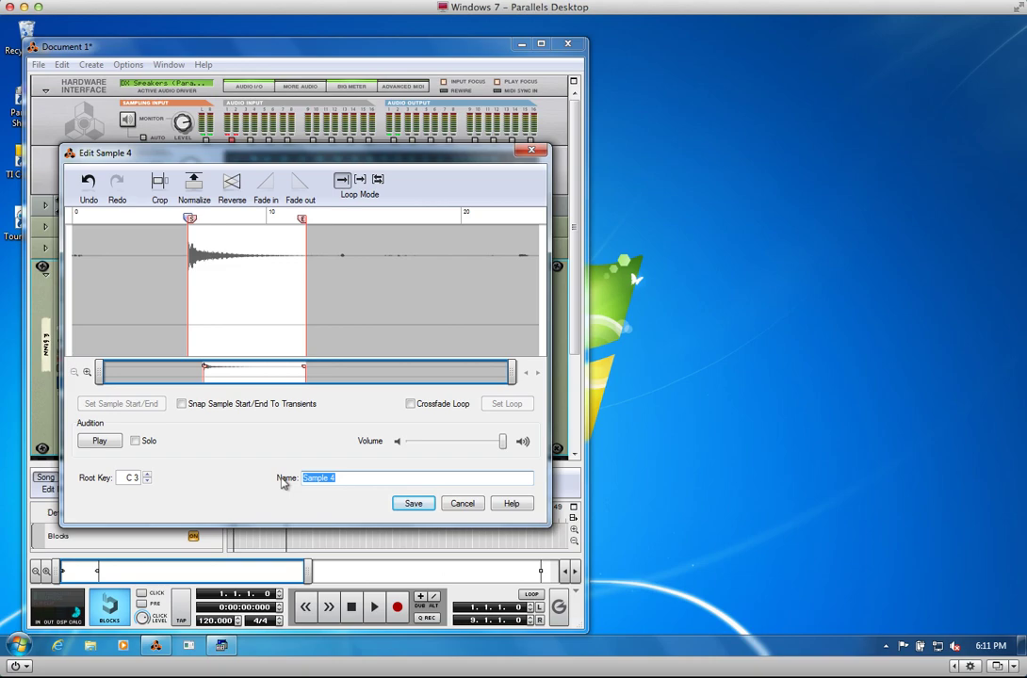
text(Cymball)
key(BackSpace)
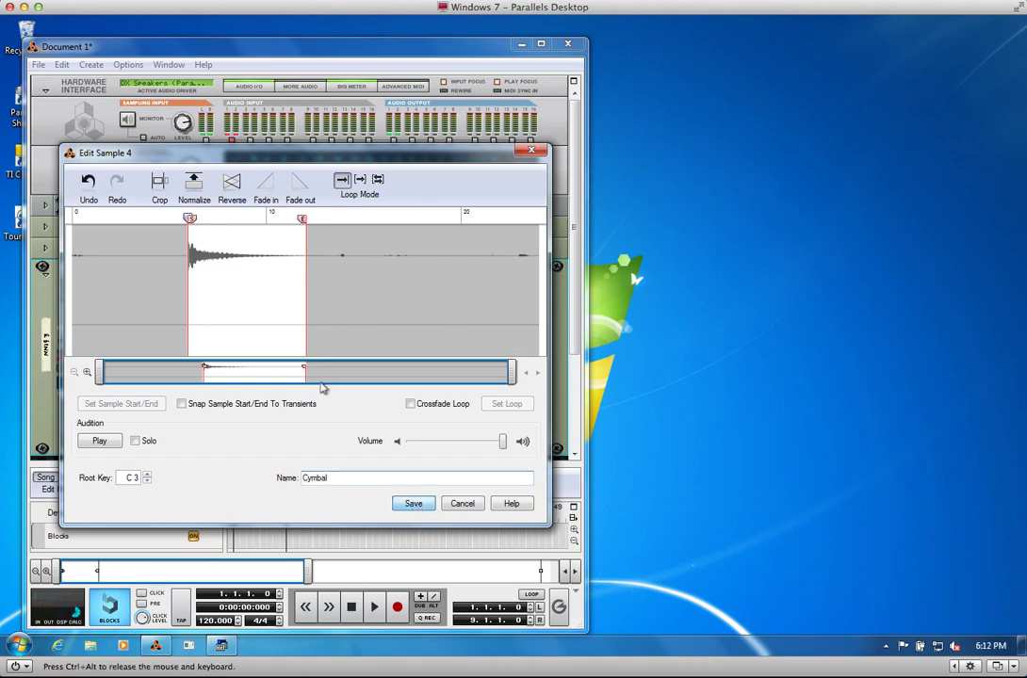
key(Return)
click(878, 116)
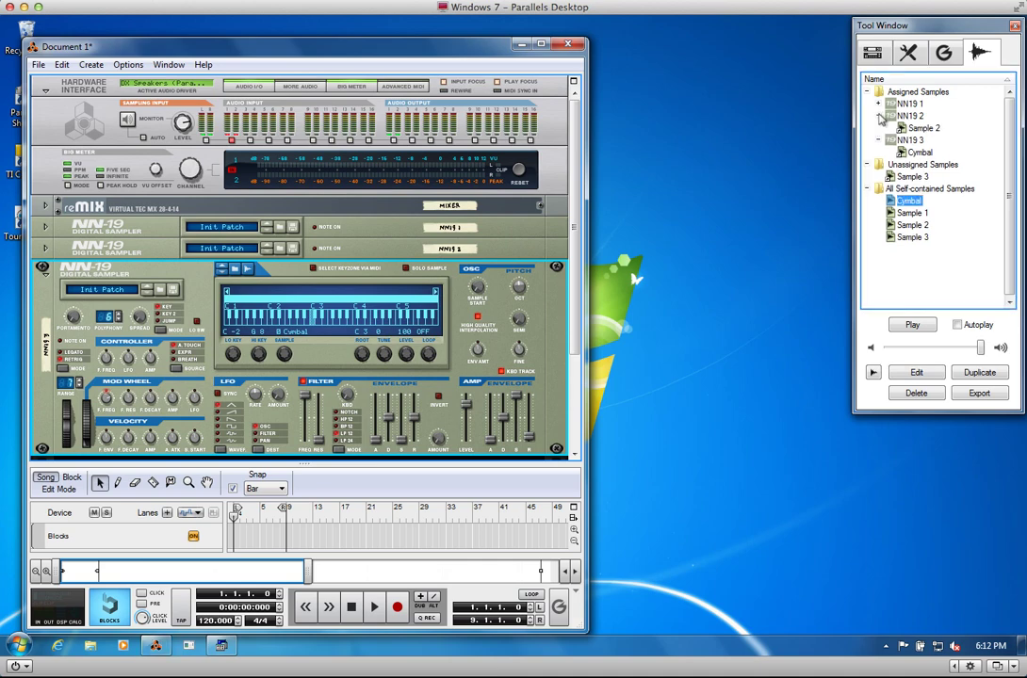
Edit Sample 2 on NN19 2, moving its start past the silence and trimming the tail
click(921, 129)
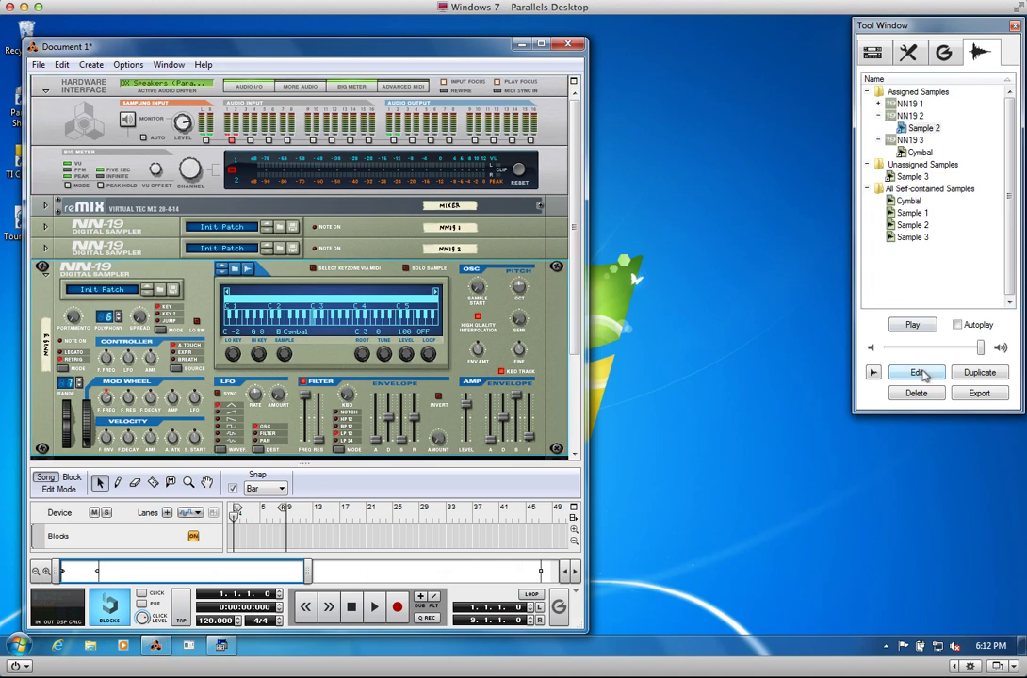
click(915, 372)
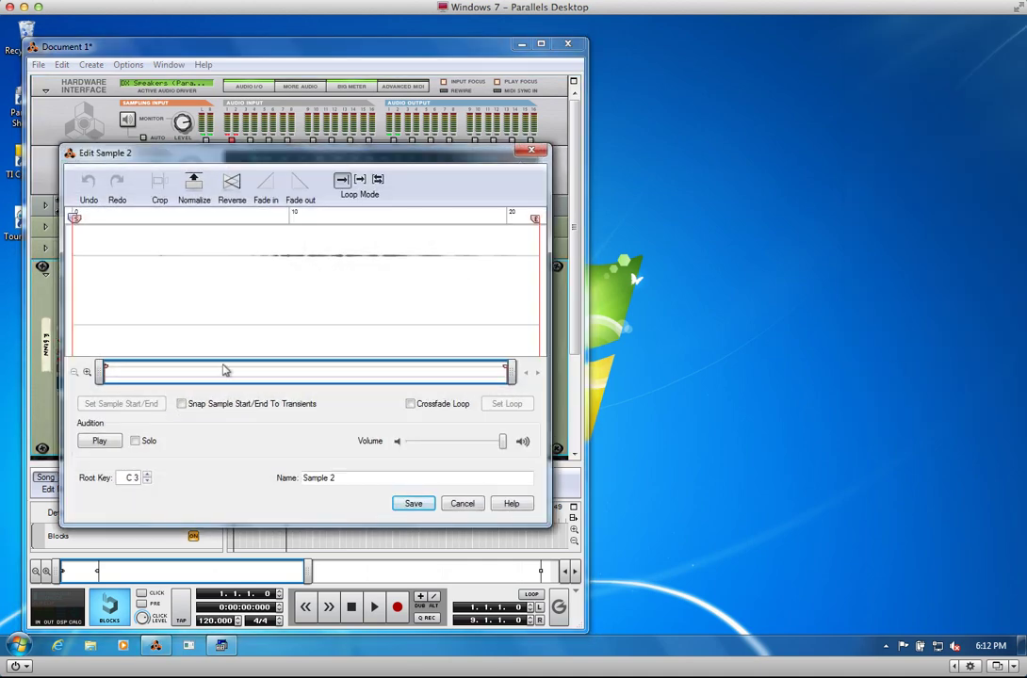
drag(75, 220, 257, 224)
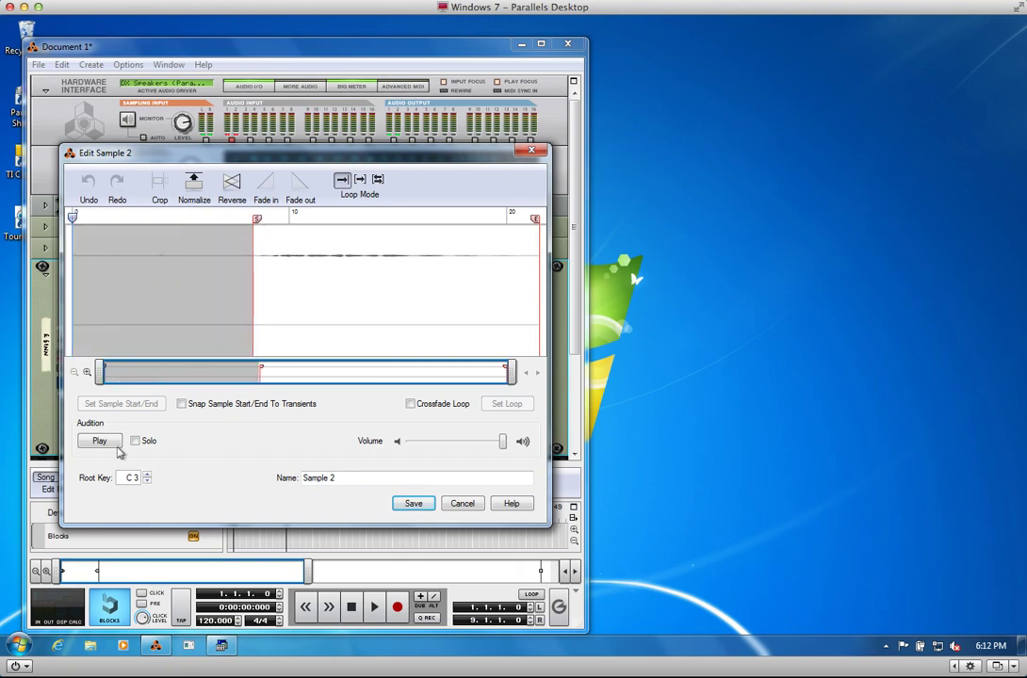
click(99, 442)
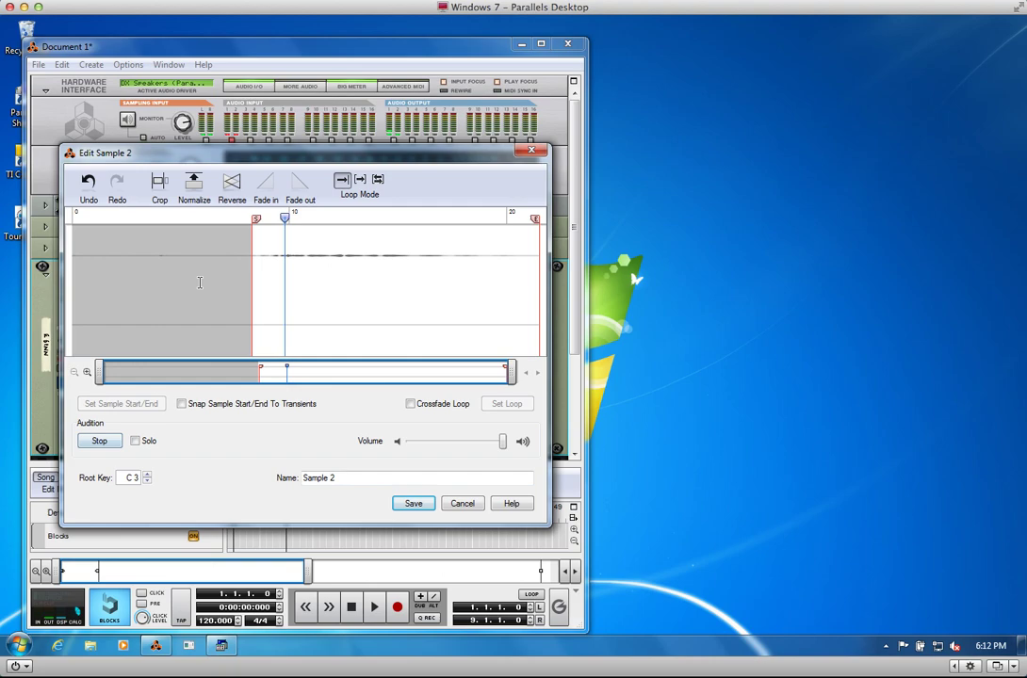
drag(255, 220, 306, 224)
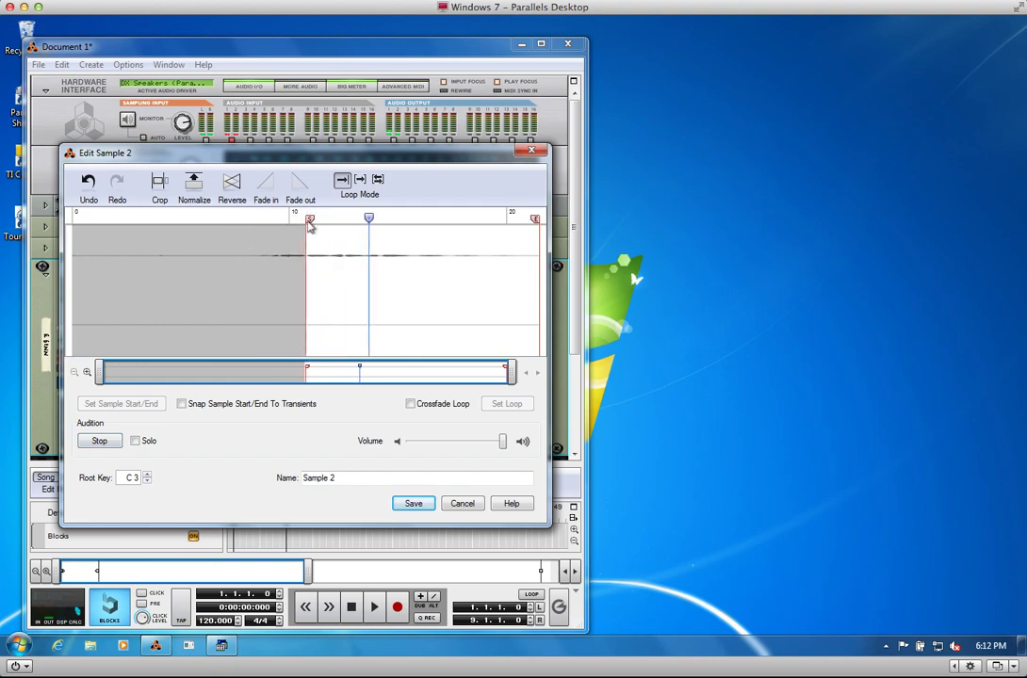
mouse_move(539, 224)
mouse_down()
mouse_move(461, 232)
mouse_move(449, 252)
mouse_up()
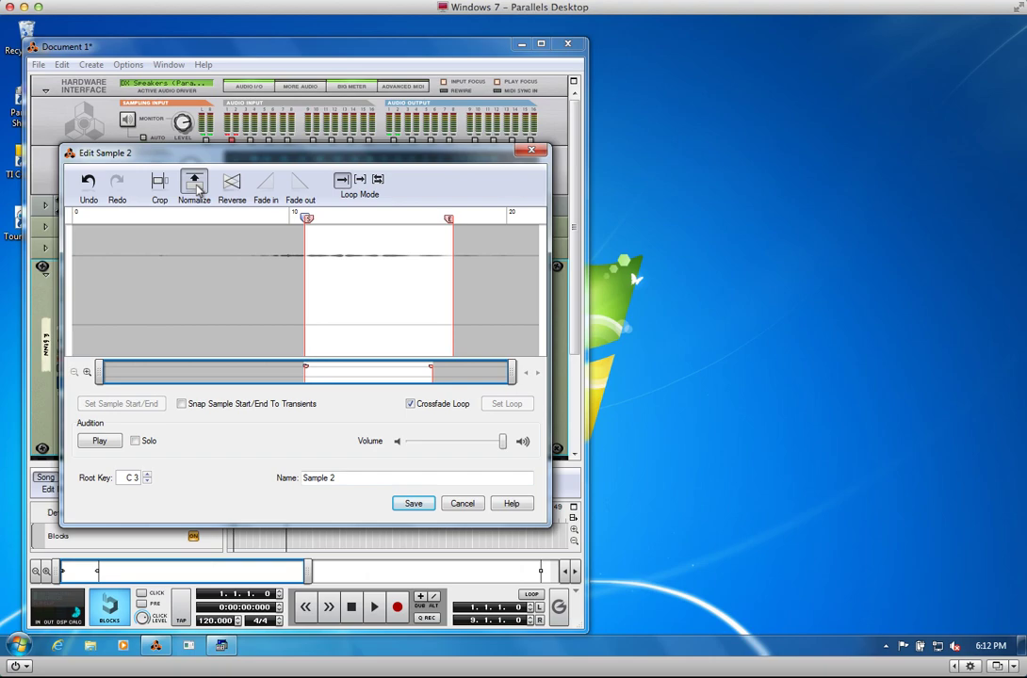
Normalize Sample 2, refine its start and end around the phrase, and crop it
click(196, 187)
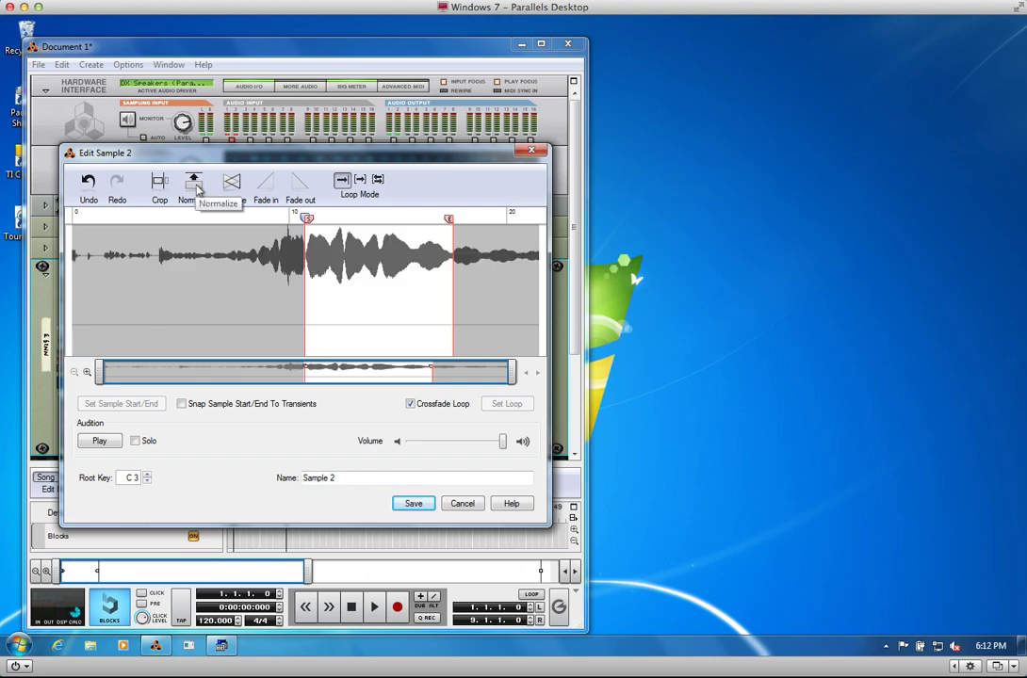
drag(481, 236, 217, 234)
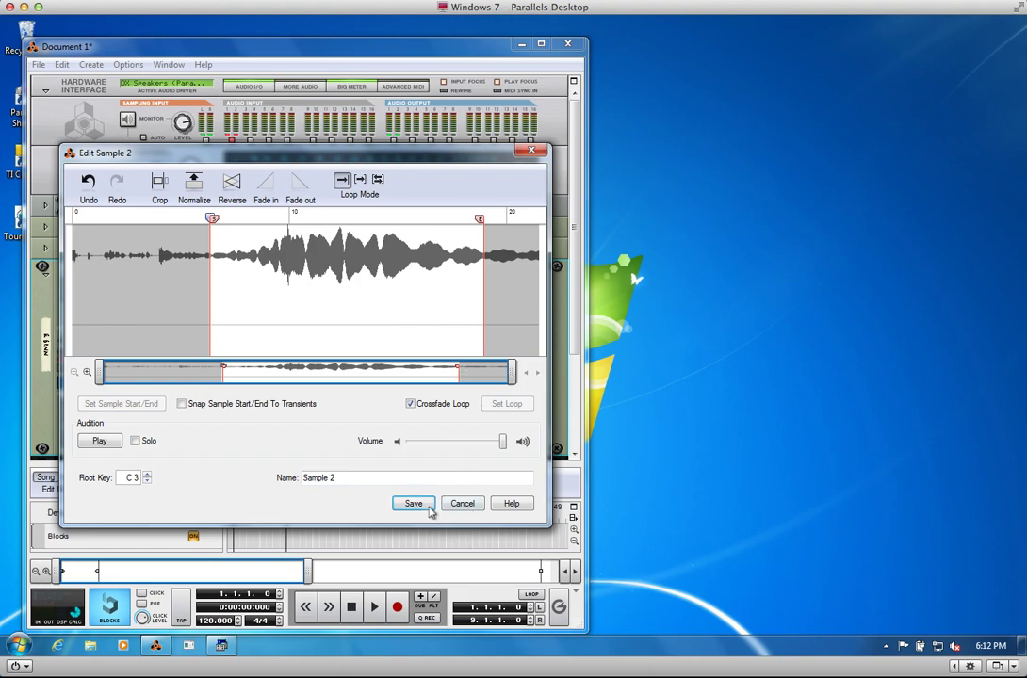
click(102, 442)
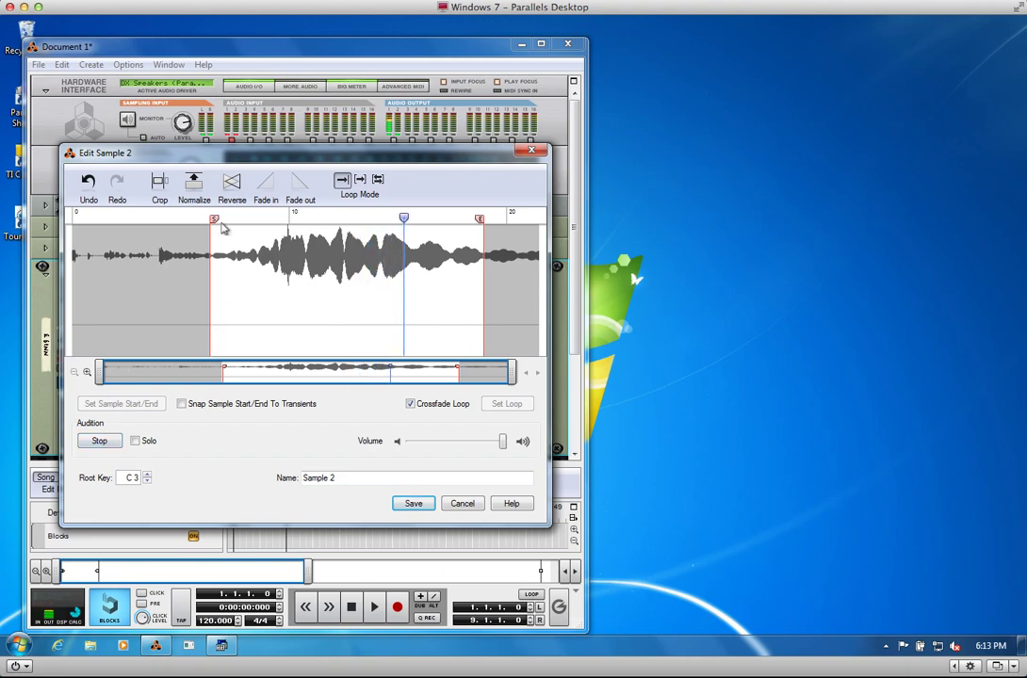
mouse_move(224, 227)
mouse_down()
mouse_move(329, 231)
mouse_move(308, 233)
mouse_up()
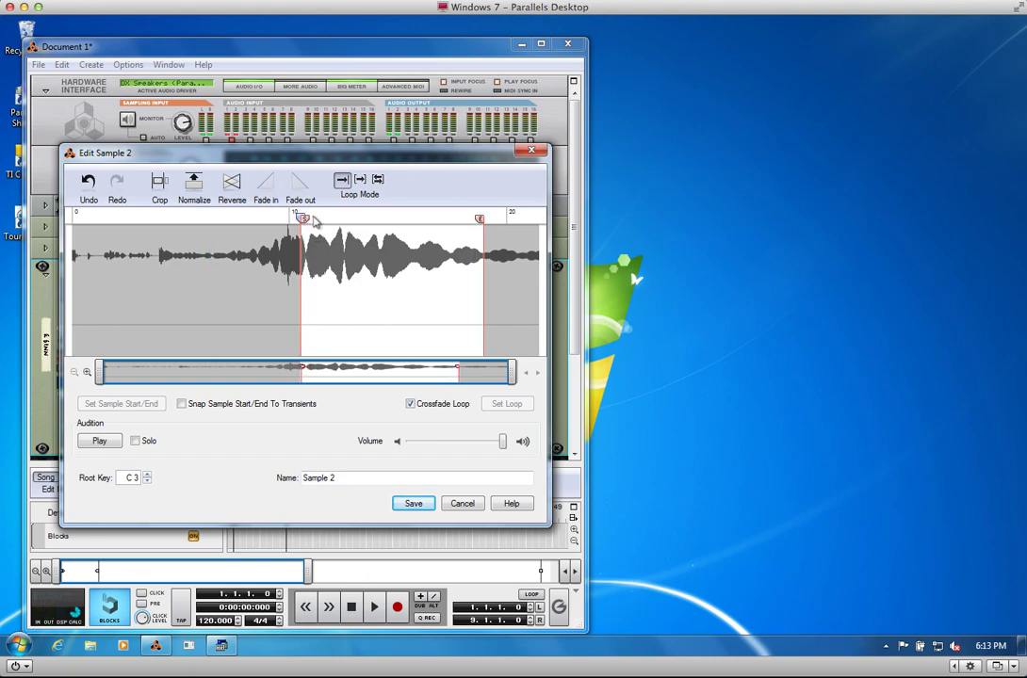
drag(304, 220, 164, 235)
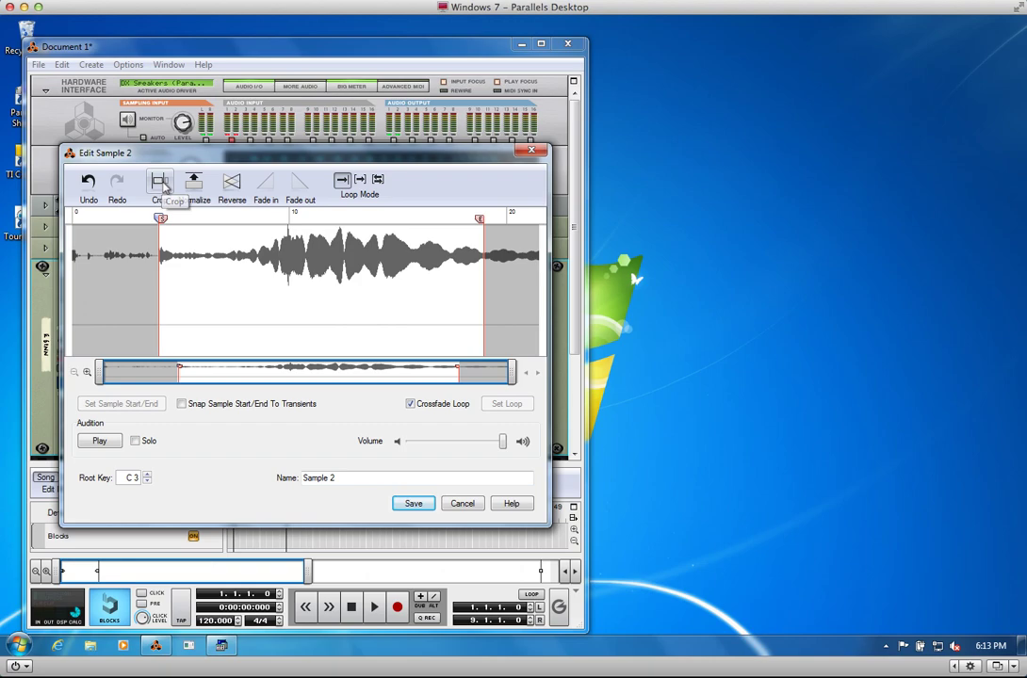
click(161, 182)
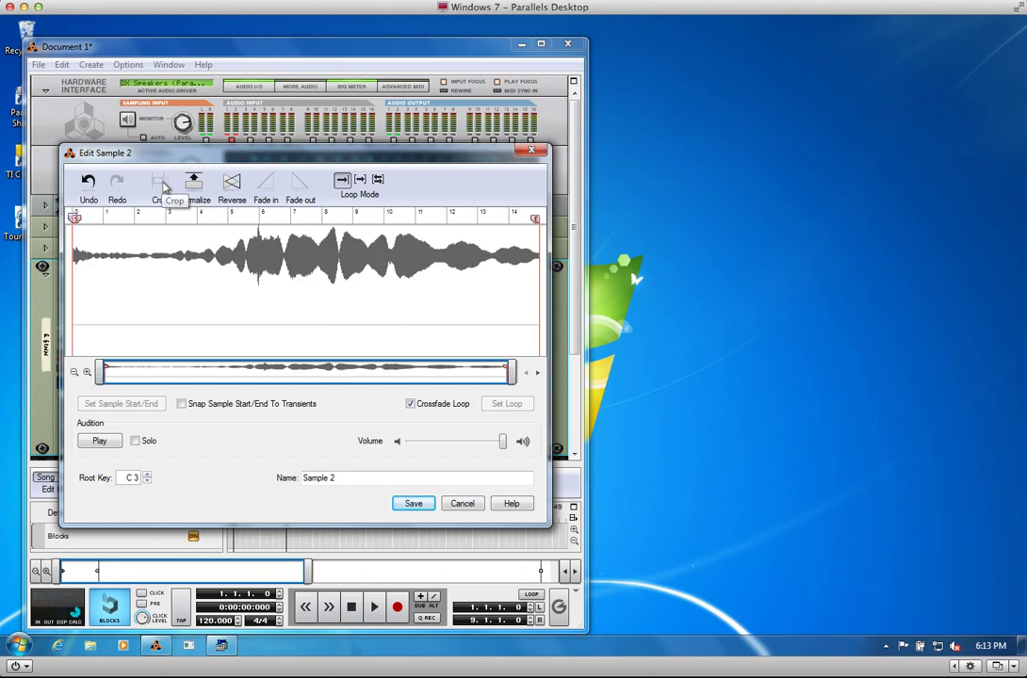
Rename Sample 2 to Swipe and save it
drag(343, 478, 274, 484)
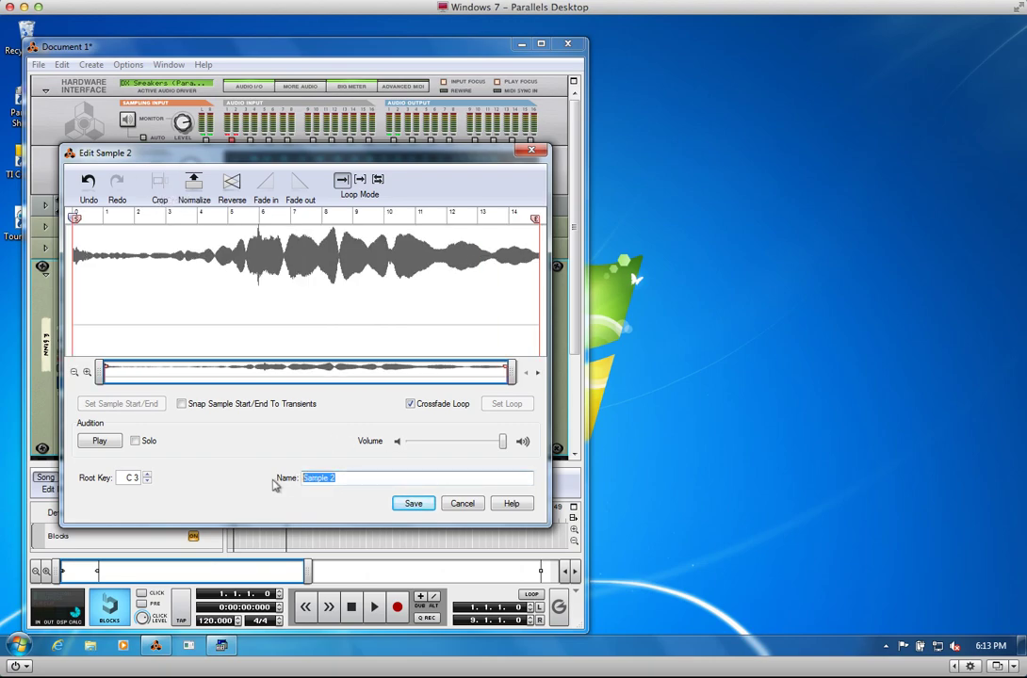
text(Swipe)
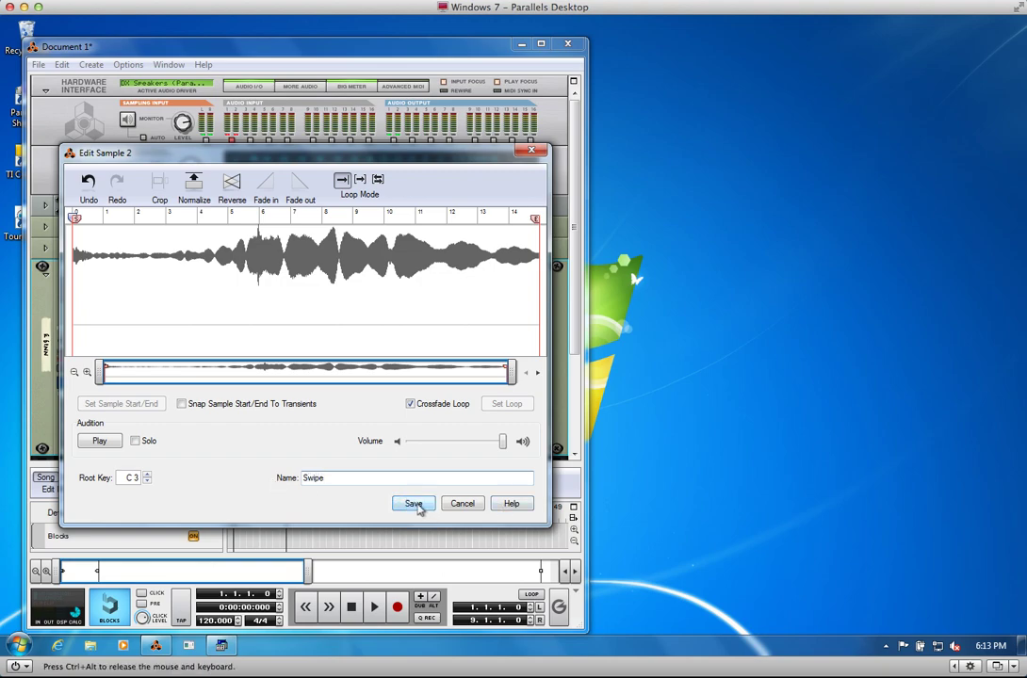
click(414, 504)
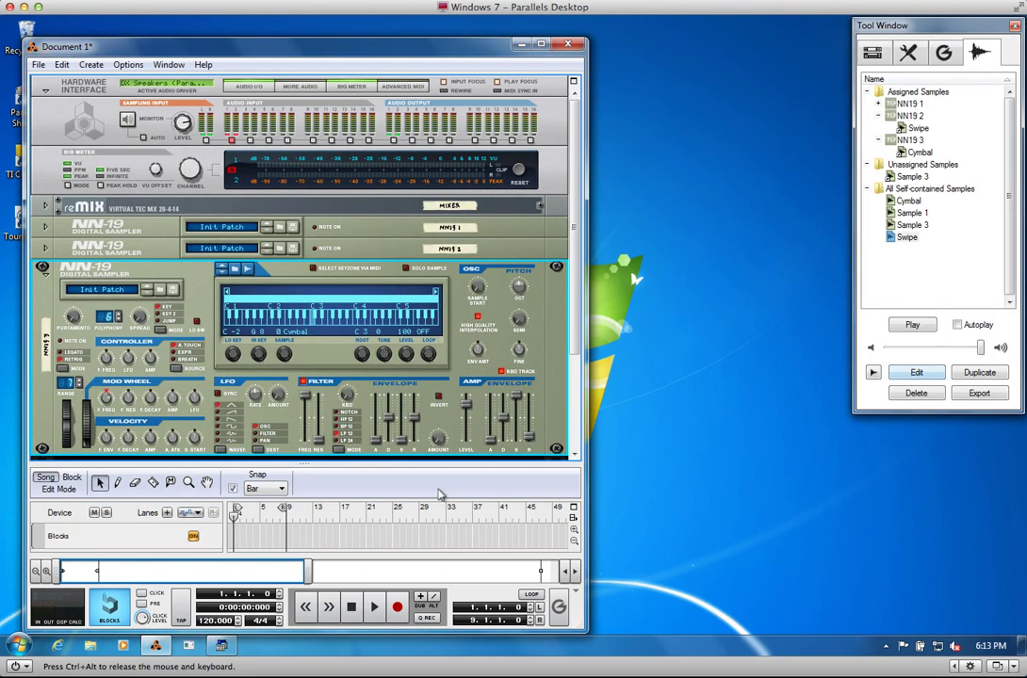
Open NN19 1's Sample 1 for editing, audition it and normalize it
click(877, 104)
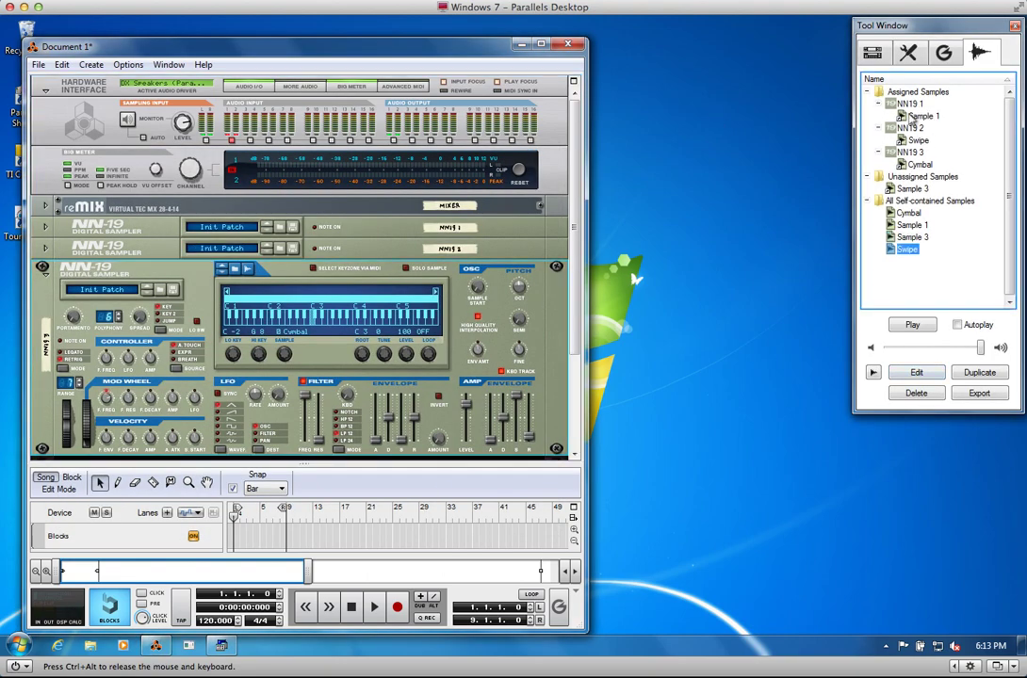
click(921, 116)
click(915, 373)
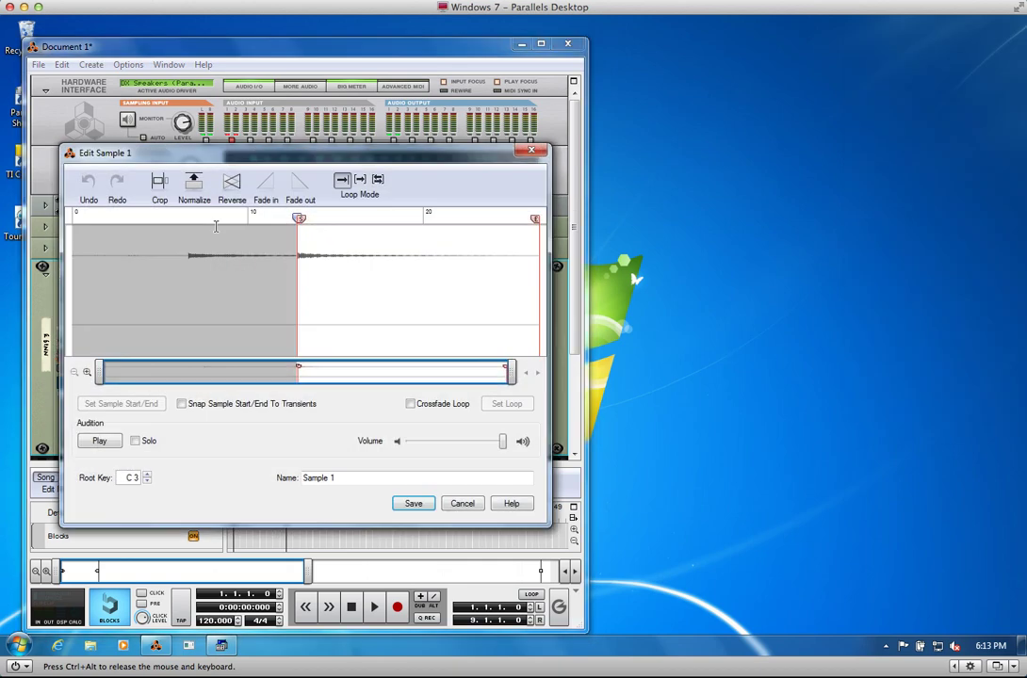
click(99, 441)
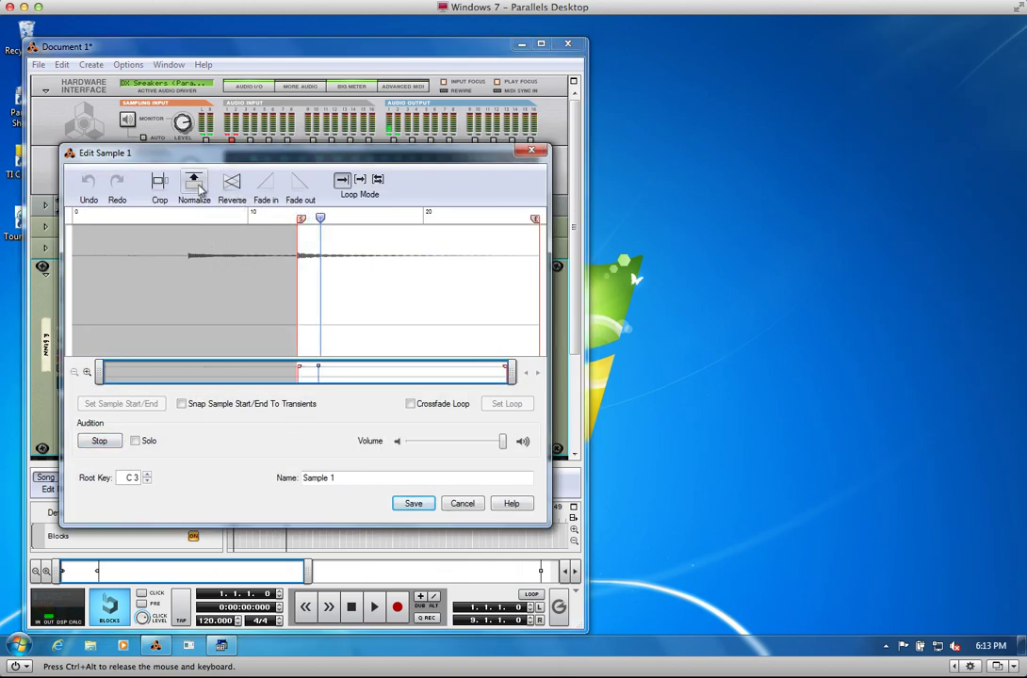
click(197, 188)
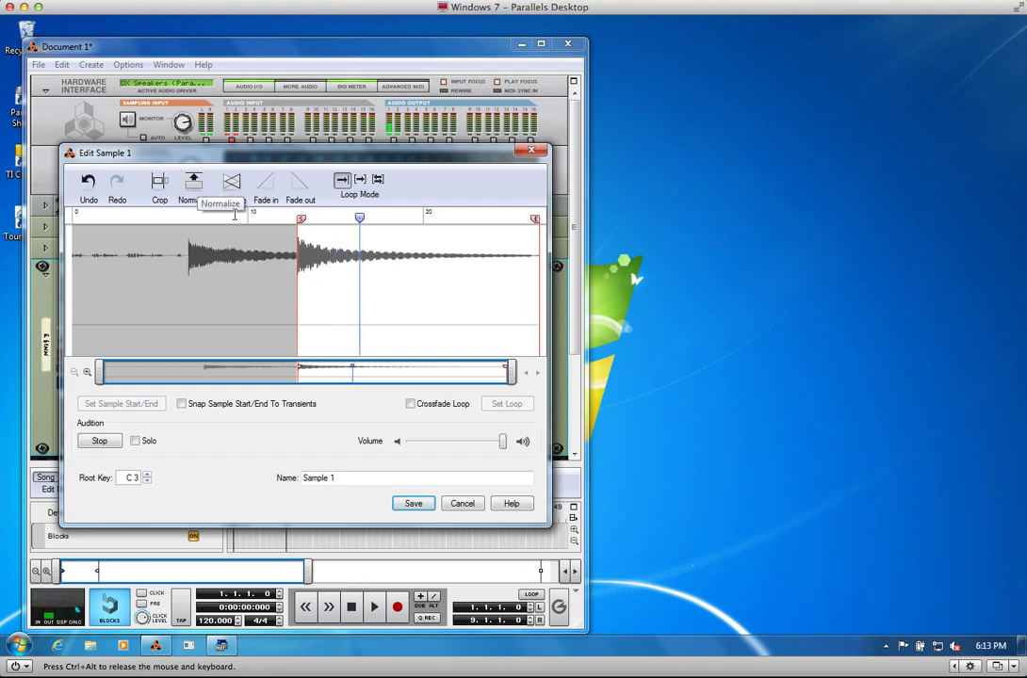
Rename the normalized sample to 'Bowl' and save it
drag(440, 479, 285, 489)
text(Bowl)
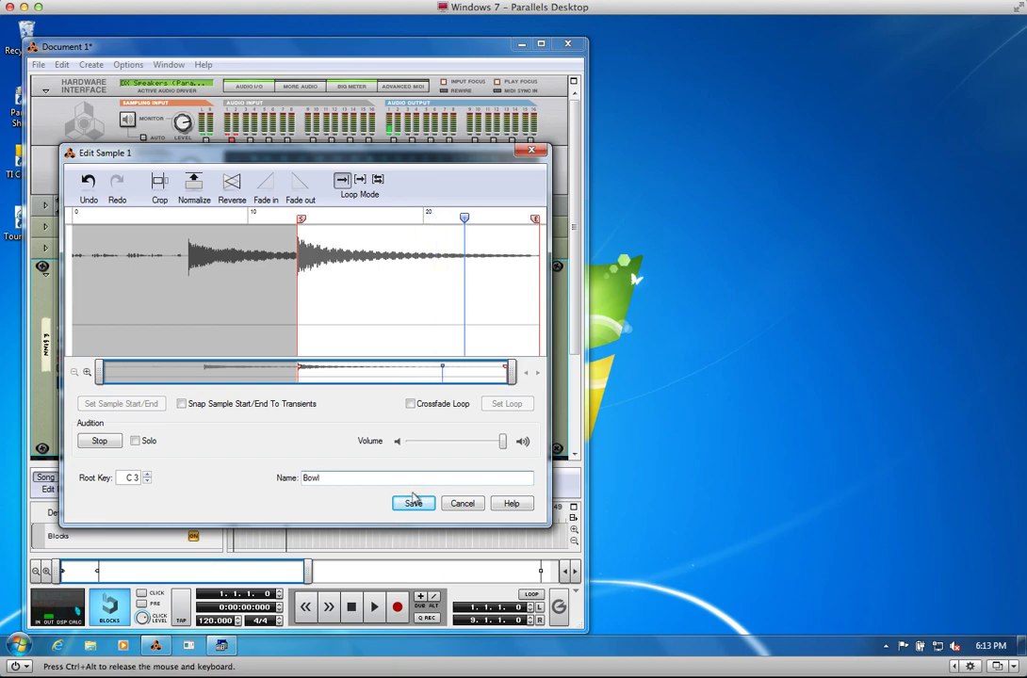
click(414, 504)
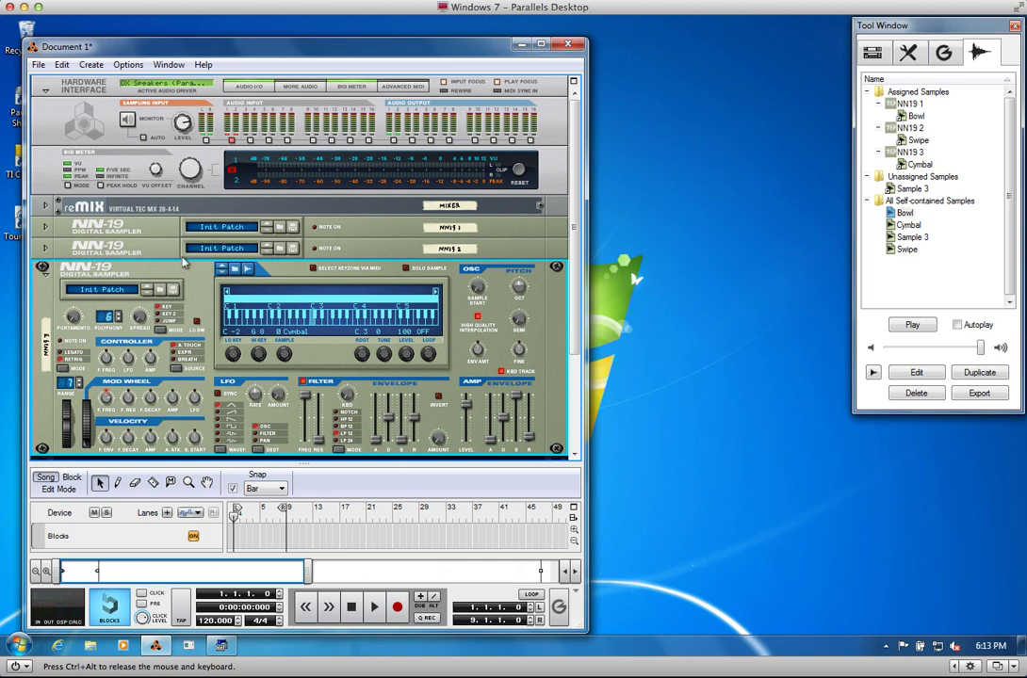
Fold the third NN-19, then route bus A channels 1, 2, 3 to NN19 1, 2, 3
click(46, 272)
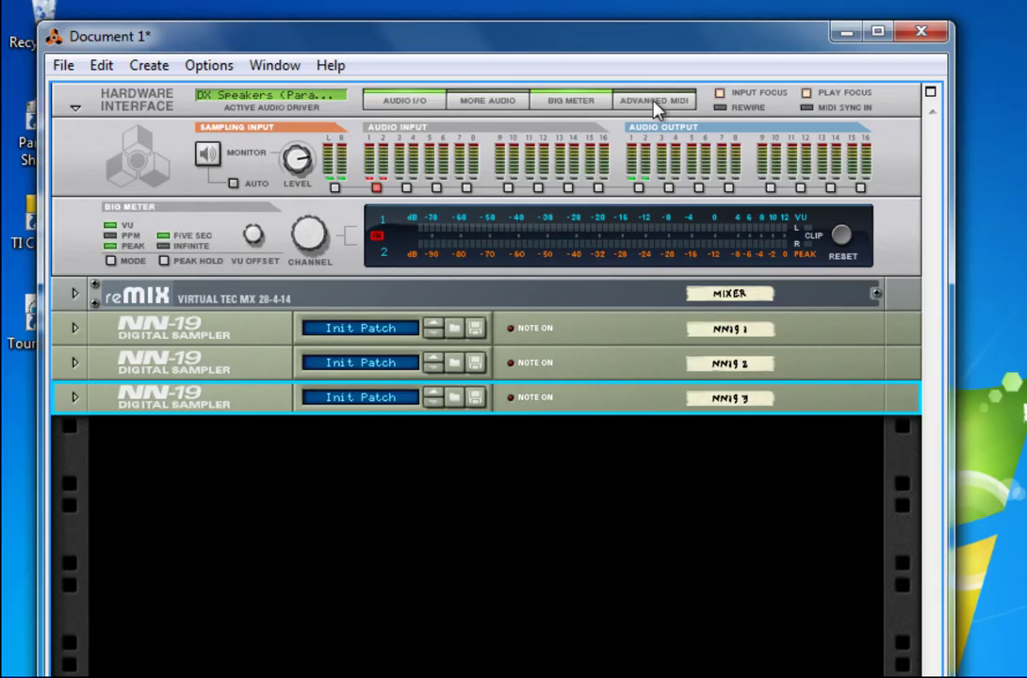
click(403, 85)
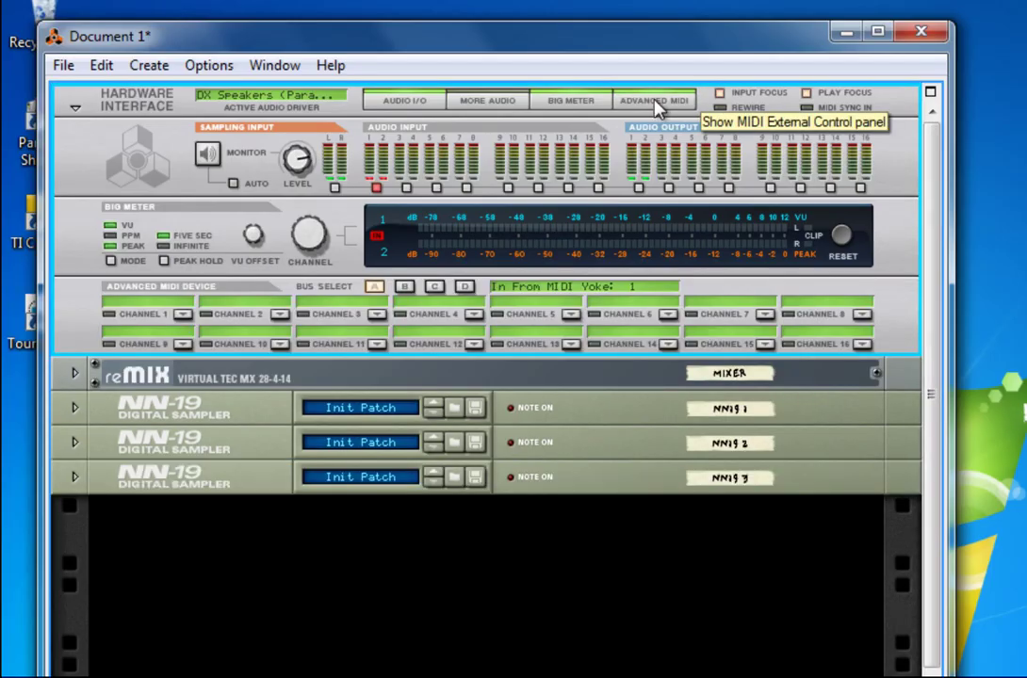
click(182, 314)
click(260, 399)
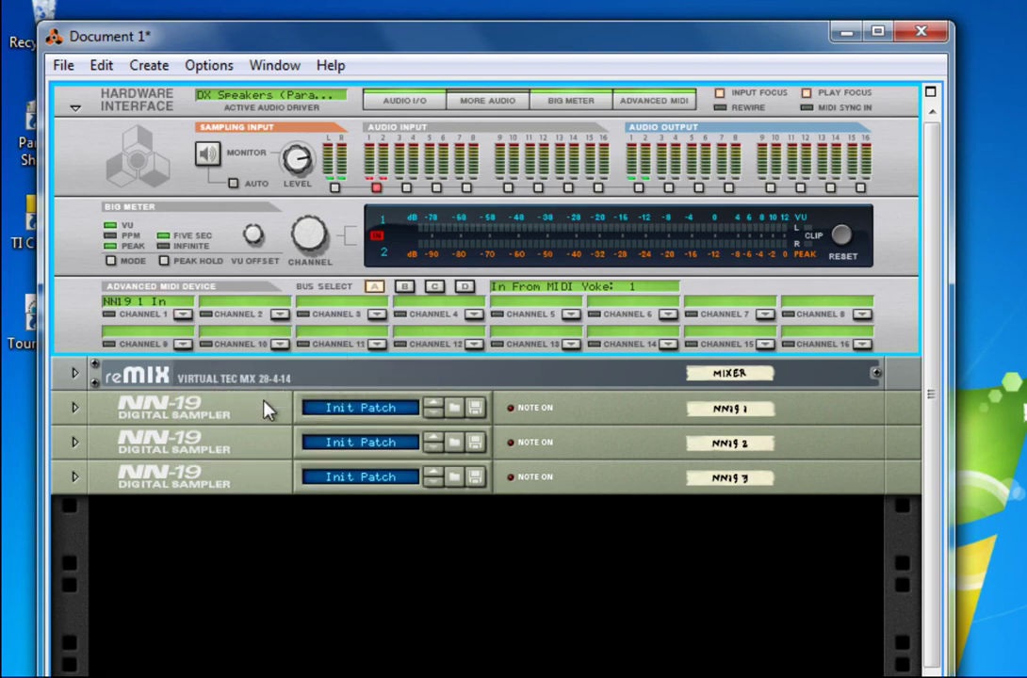
click(280, 314)
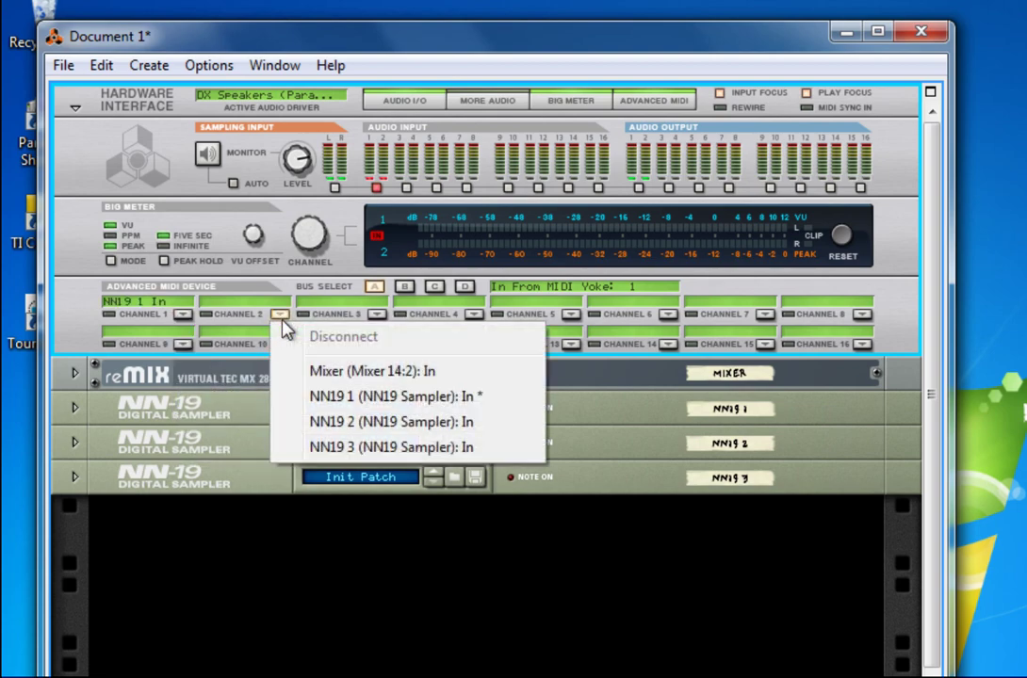
click(335, 426)
click(376, 315)
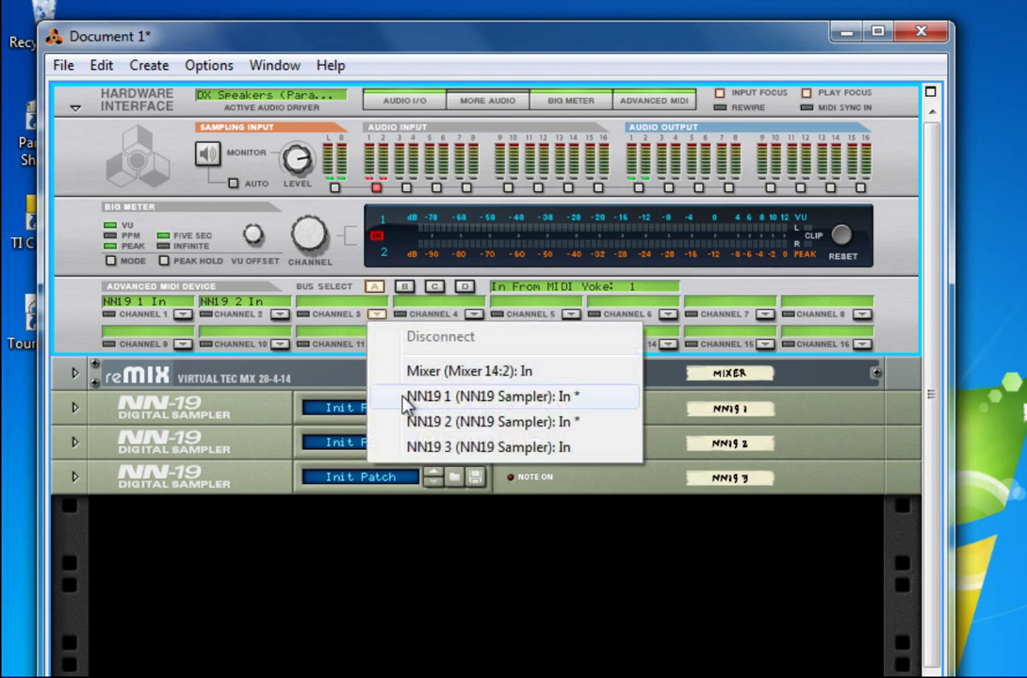
click(444, 448)
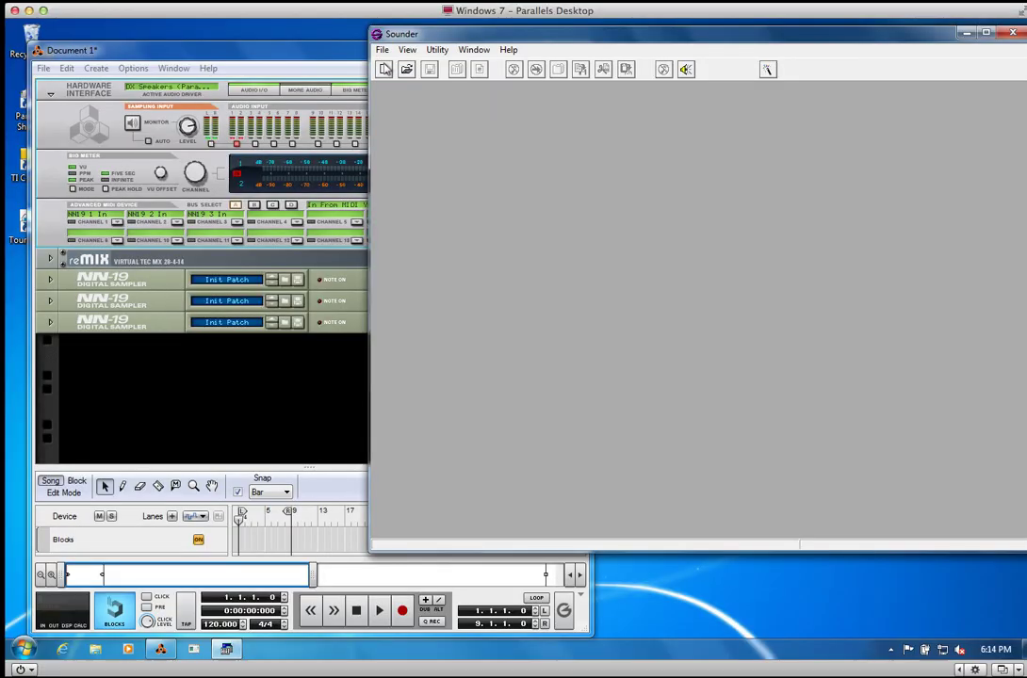
Create SndSpace 1, sending to MIDI Yoke 1 on channel 1, and nudge its window right
click(384, 70)
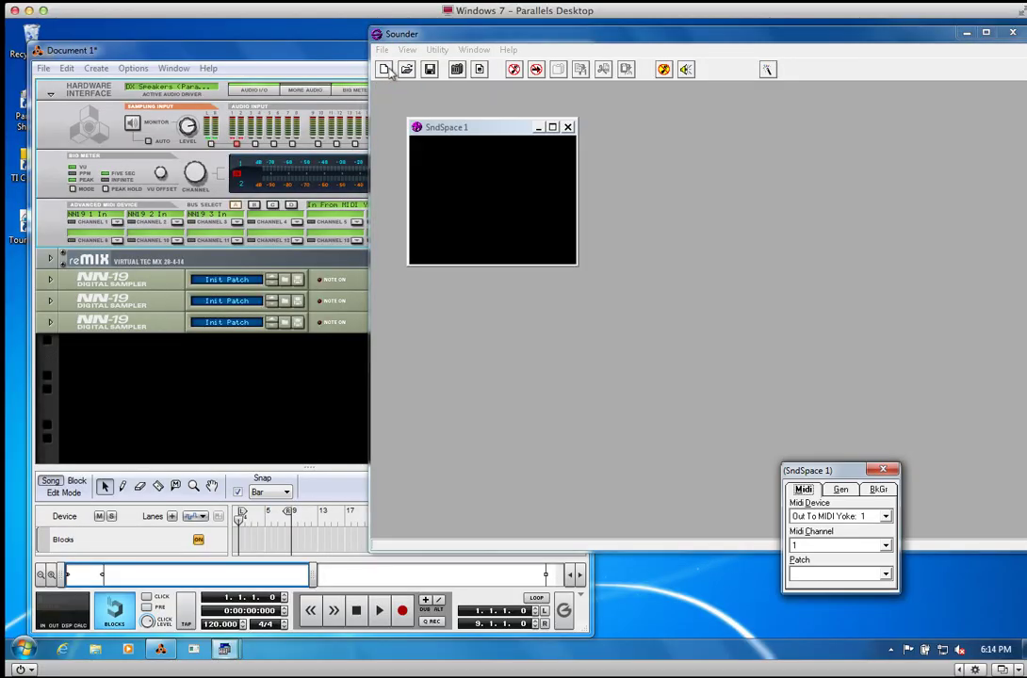
drag(502, 132, 535, 147)
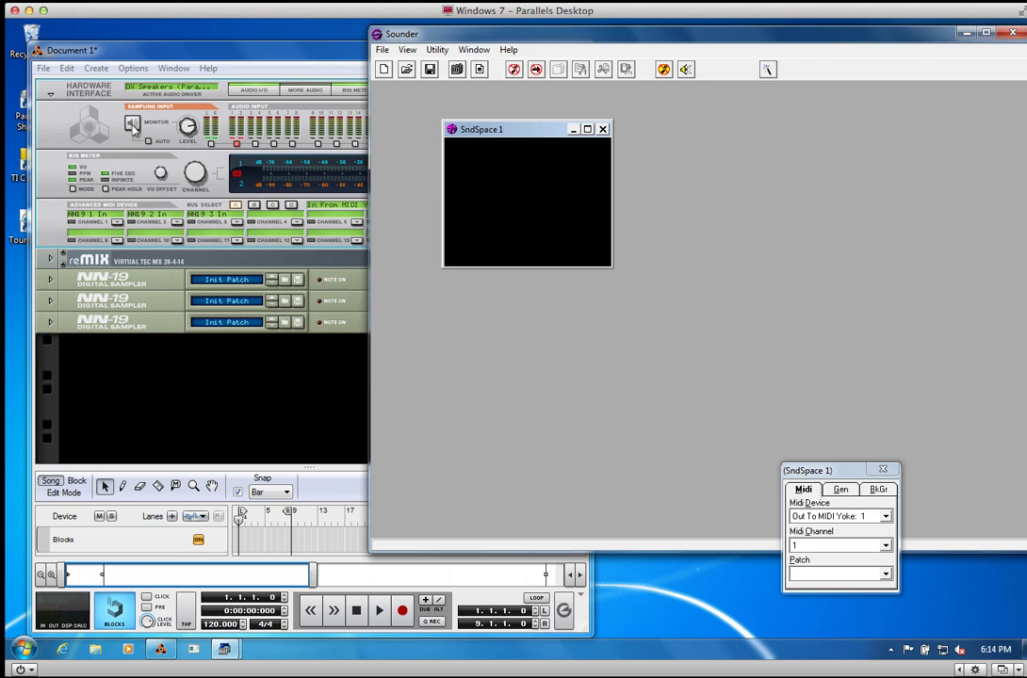
Confirm in Reason's Advanced preferences that Bus A is In From MIDI Yoke: 1, then close them
click(65, 69)
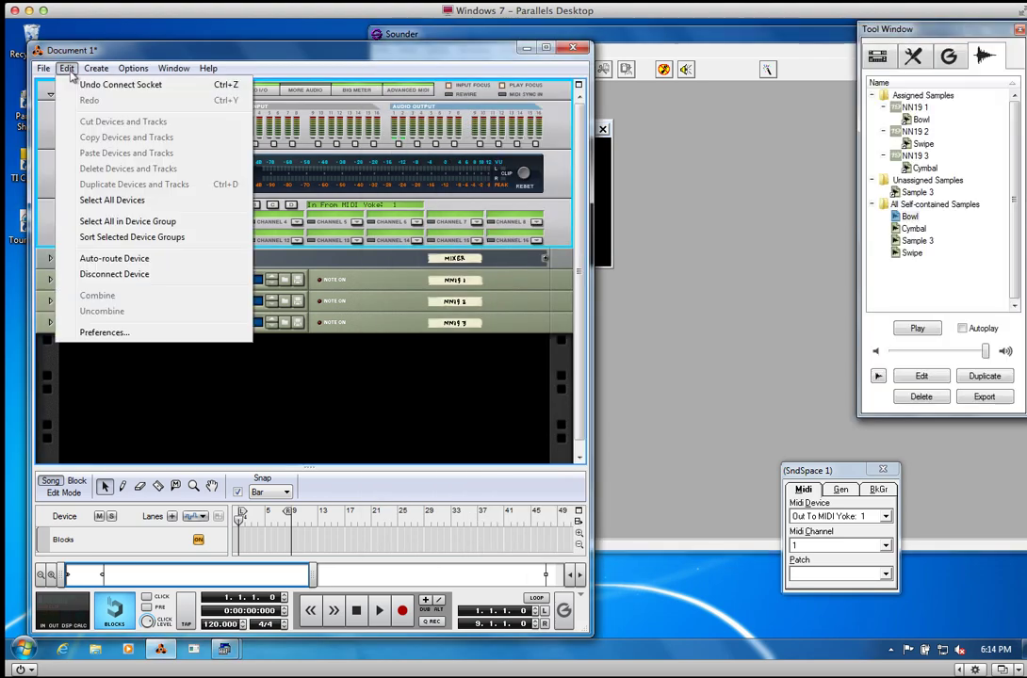
click(109, 334)
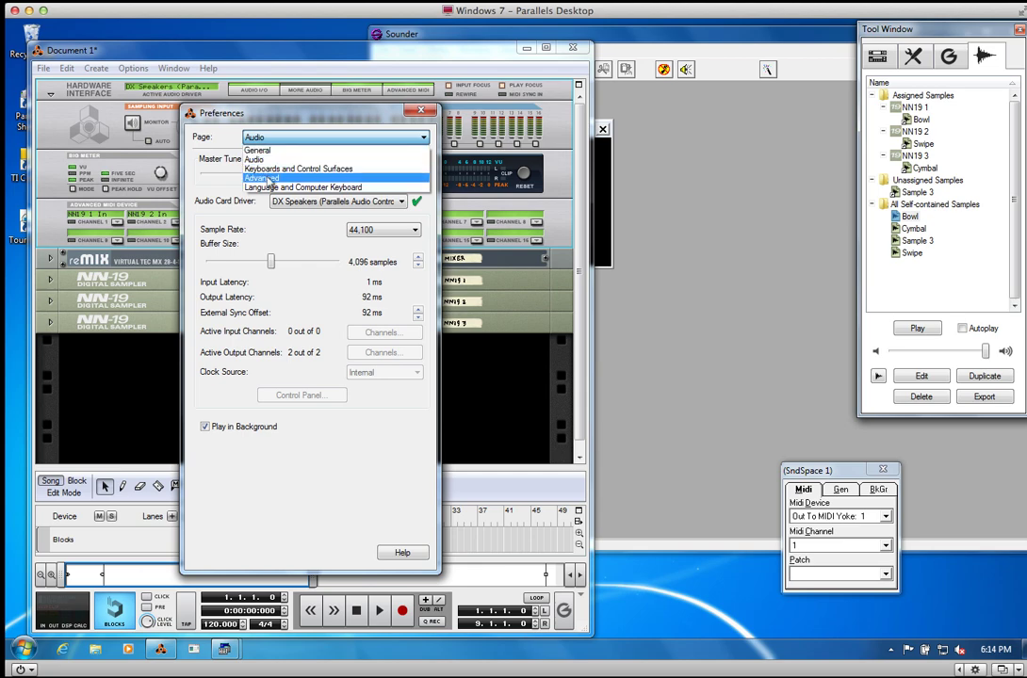
key(Escape)
key(a)
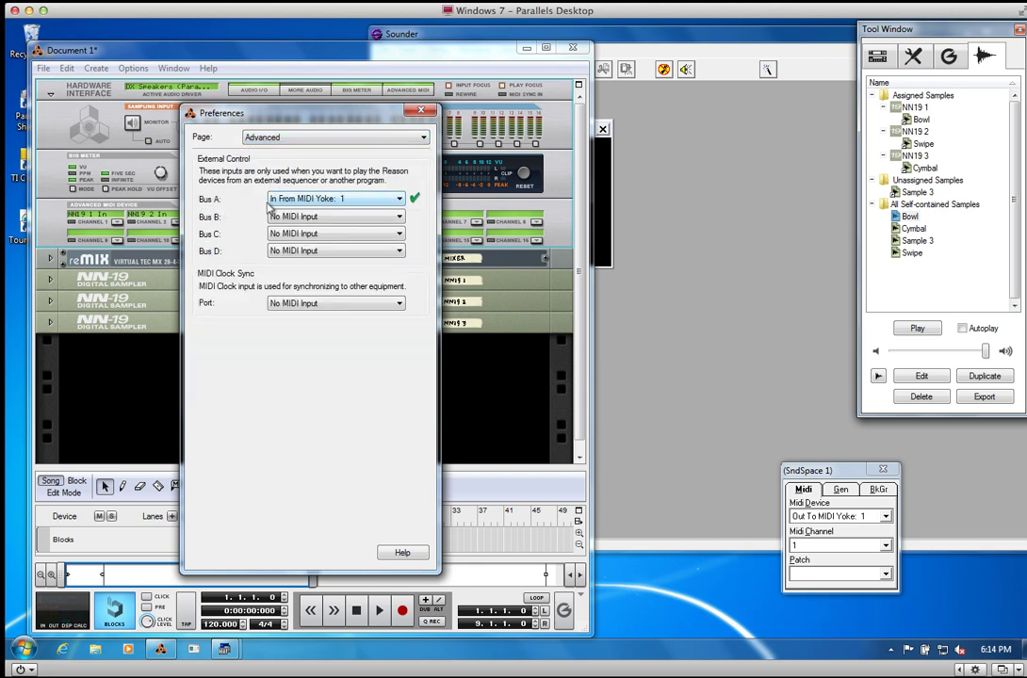
click(420, 110)
Add a sound object with volume 49 ±27 and octave variation ±1, then enlarge SndSpace 1
click(728, 196)
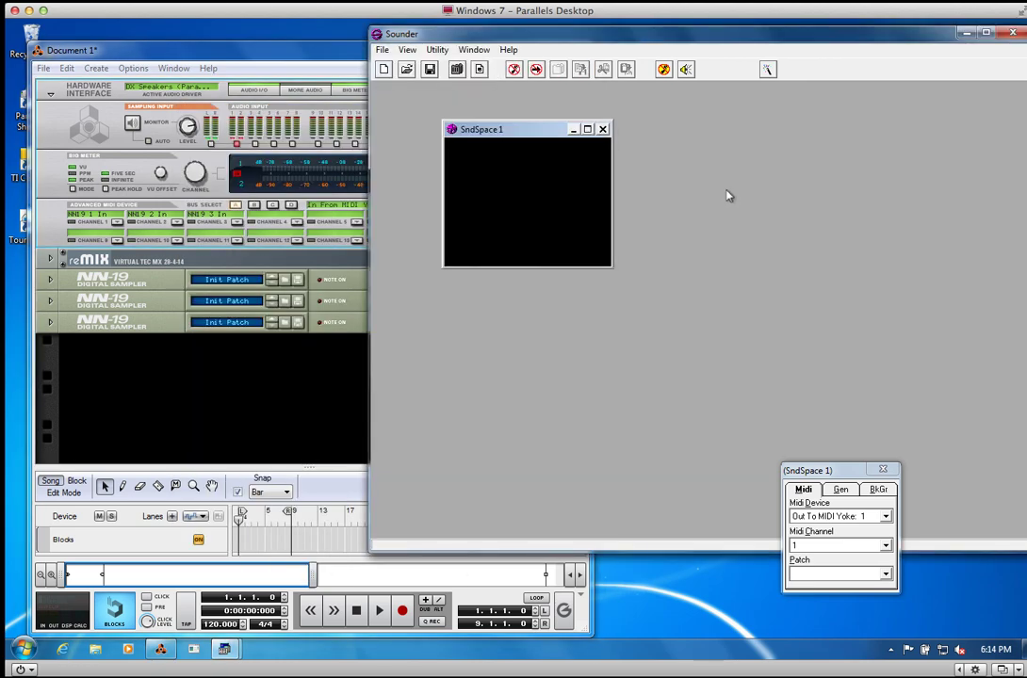
click(479, 70)
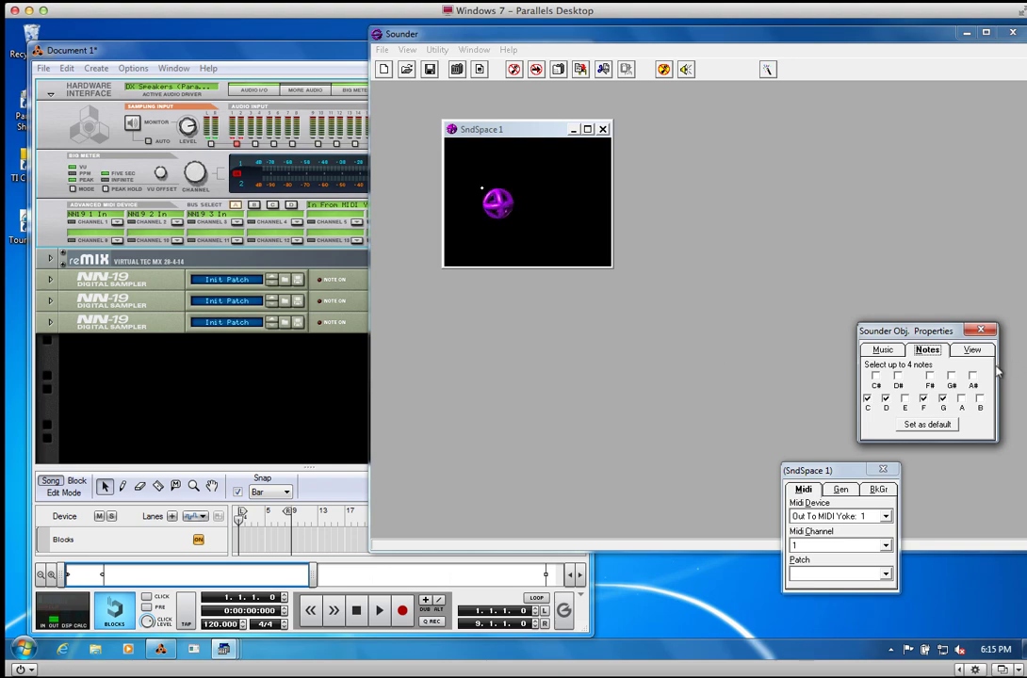
click(885, 350)
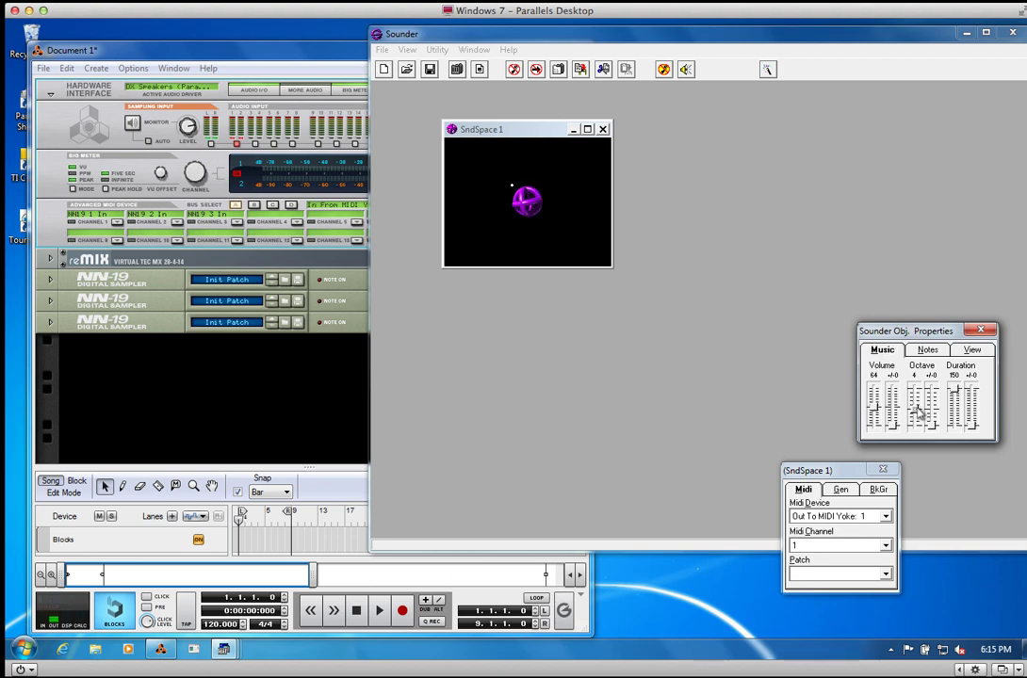
click(933, 426)
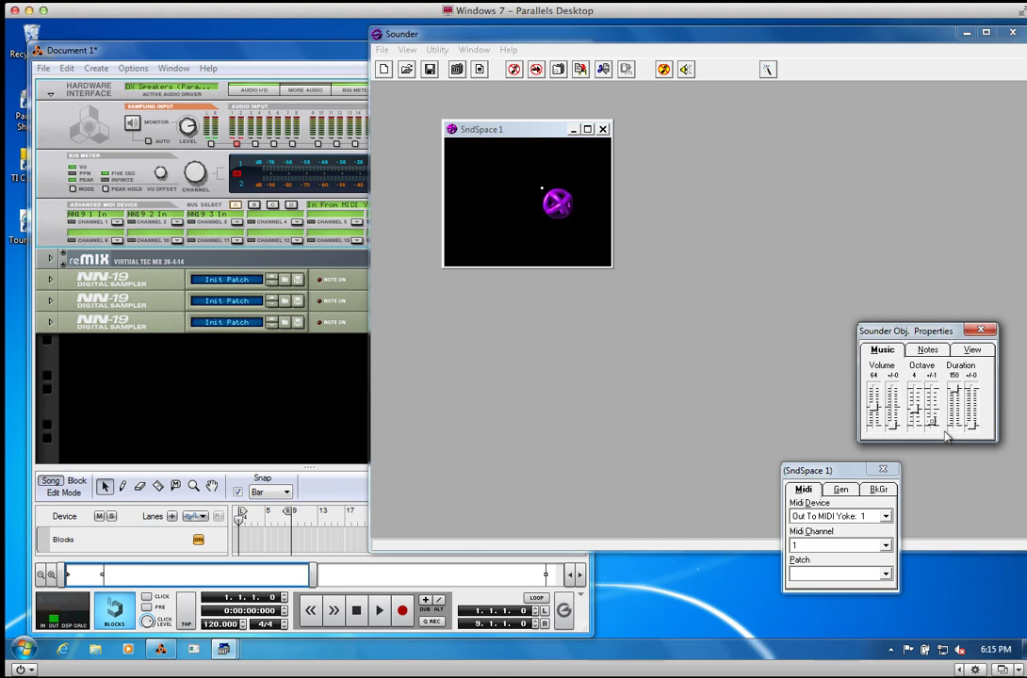
drag(876, 412, 879, 420)
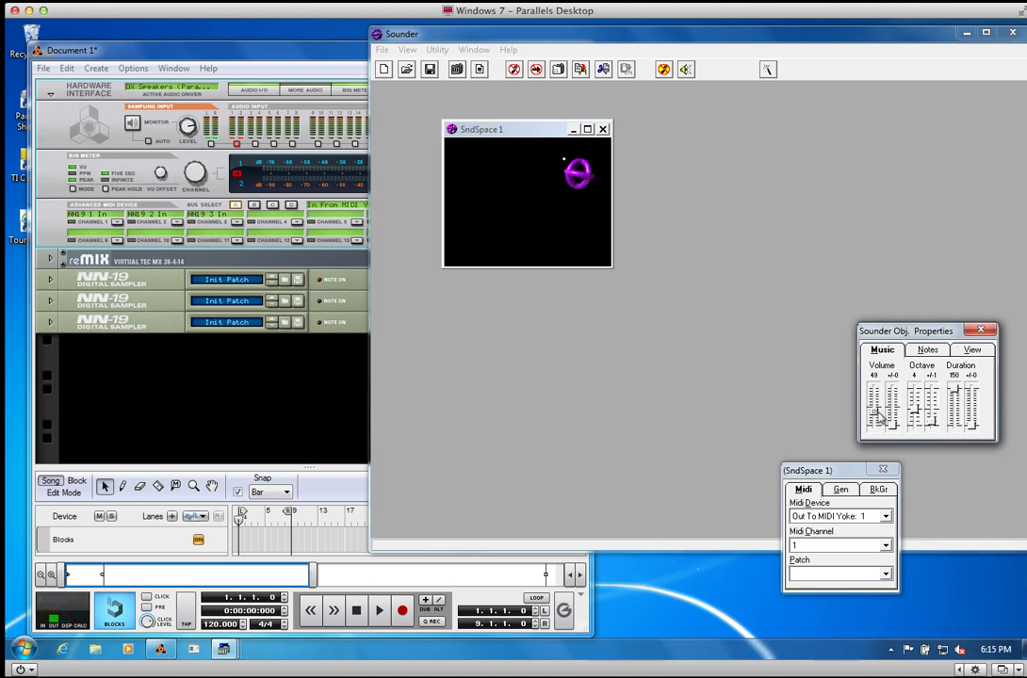
click(896, 429)
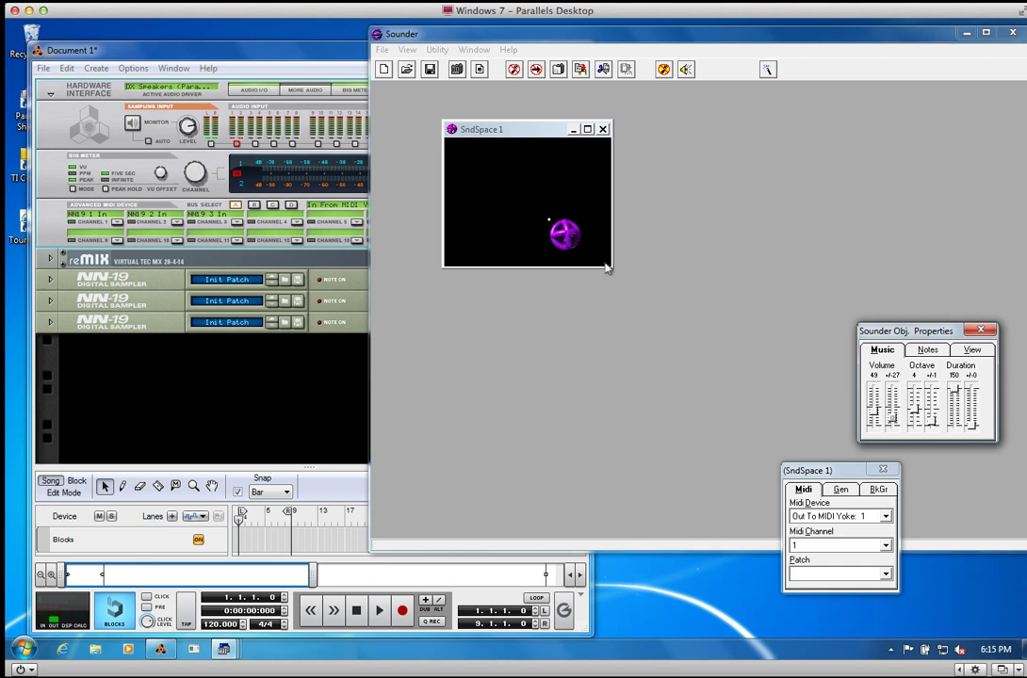
drag(613, 271, 693, 392)
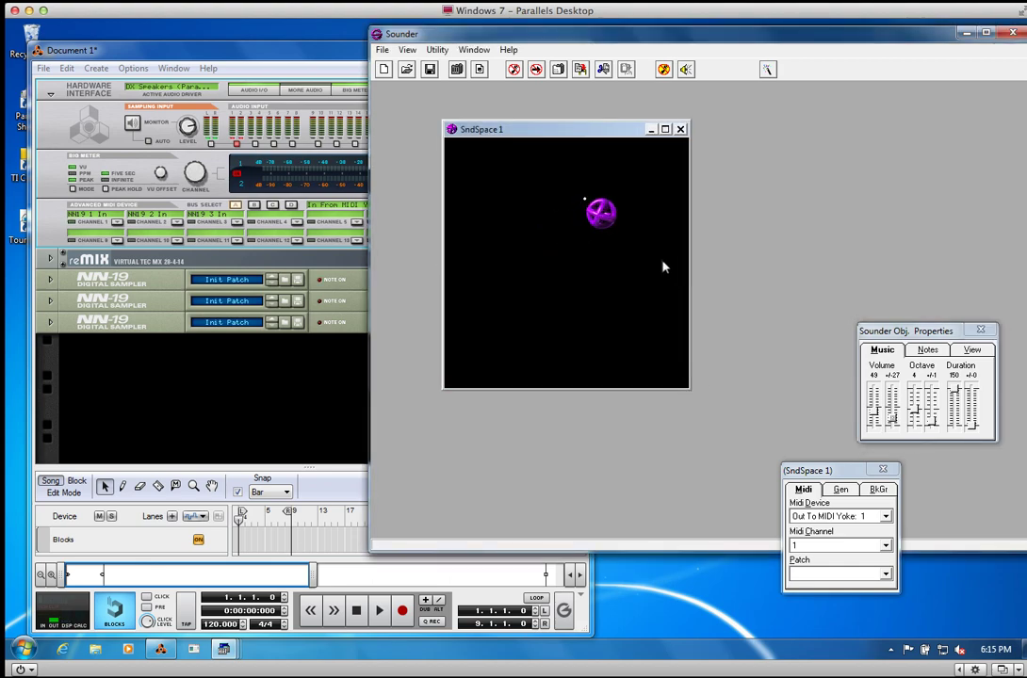
Add a second sound object to SndSpace 1 and raise its octave to 6
click(479, 69)
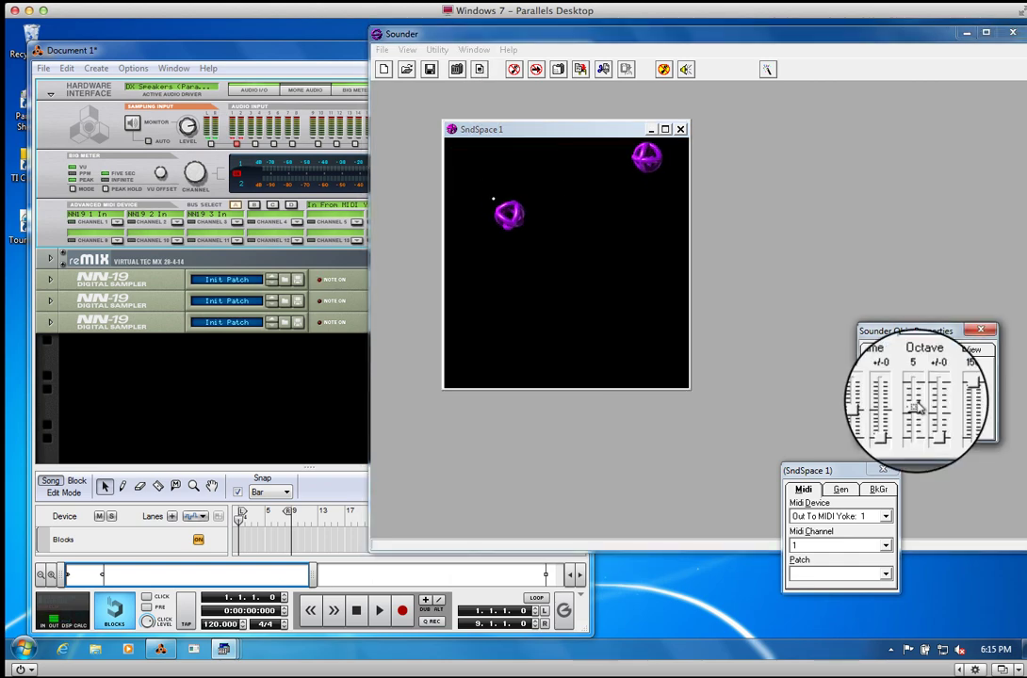
drag(912, 407, 897, 427)
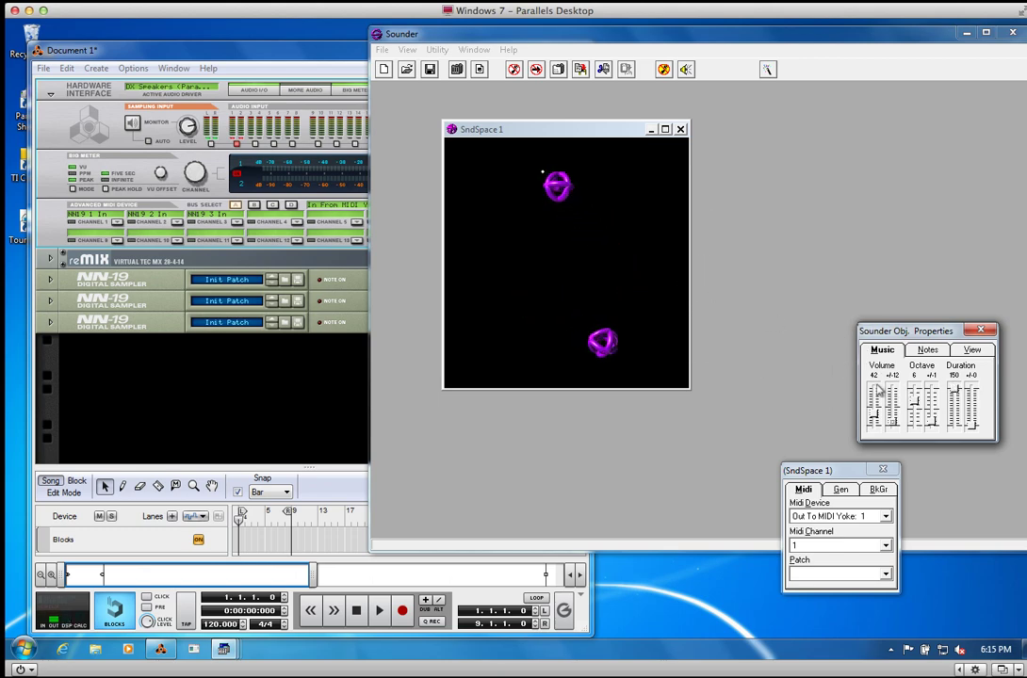
Create SndSpace 2 on MIDI channel 2, move it right, and add a sphere
click(385, 72)
drag(492, 149, 883, 153)
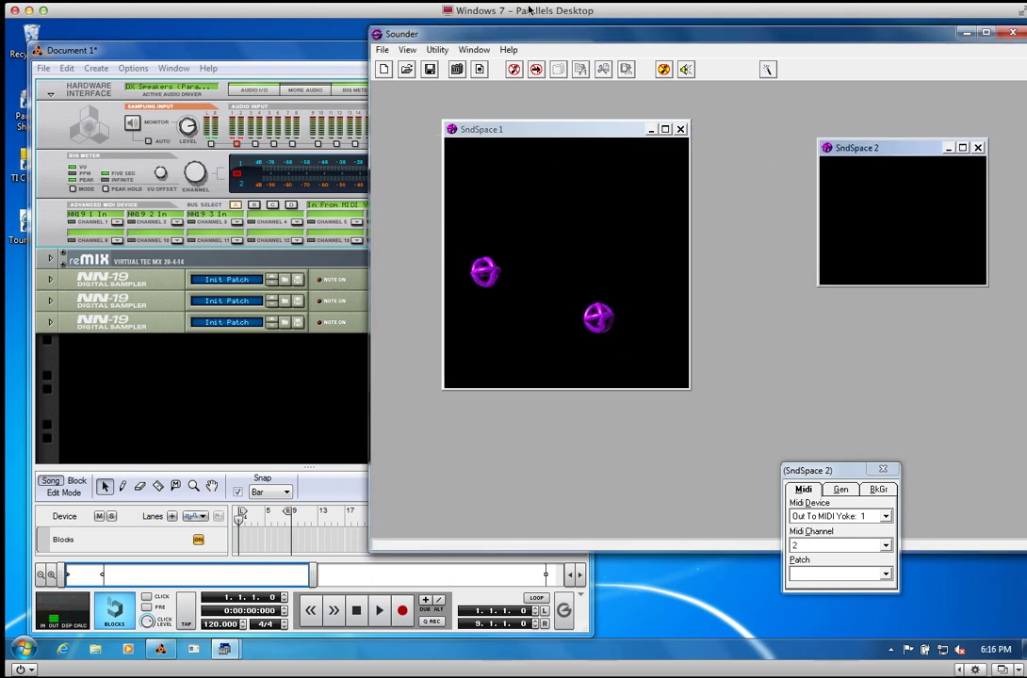
click(479, 73)
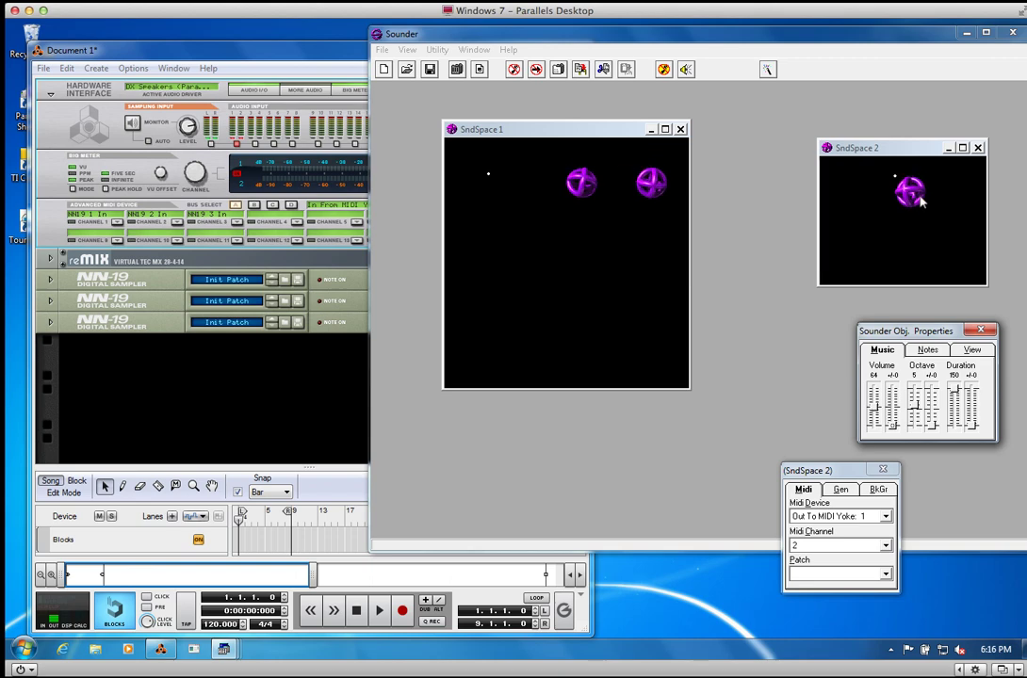
Minimize SndSpace 1, enlarge SndSpace 2, and lower the sphere's octave to 3
drag(819, 191, 741, 195)
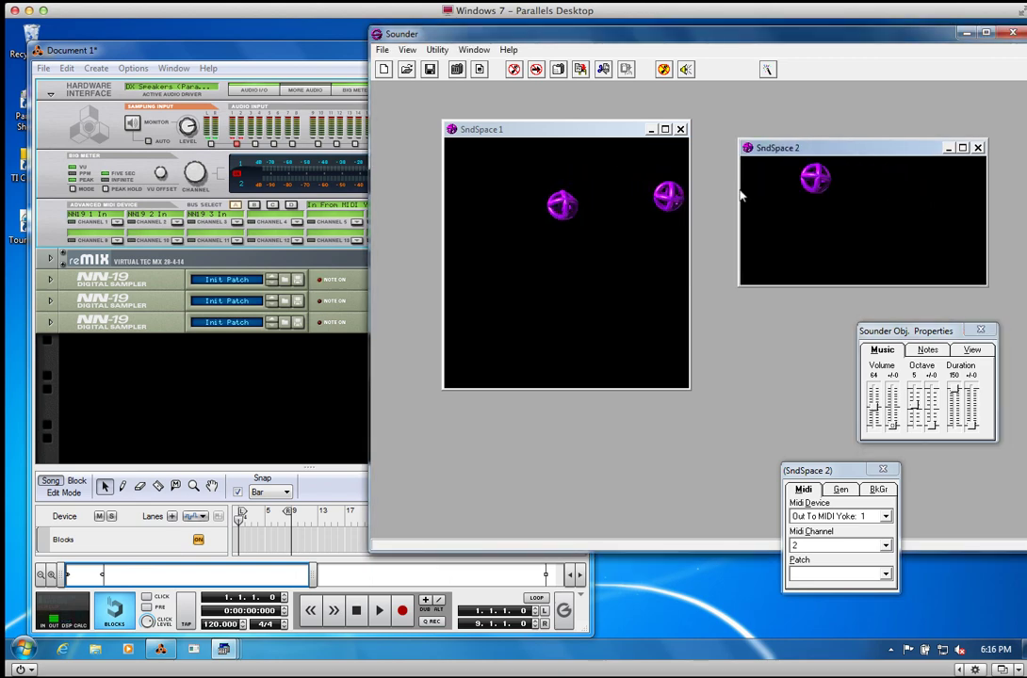
click(651, 130)
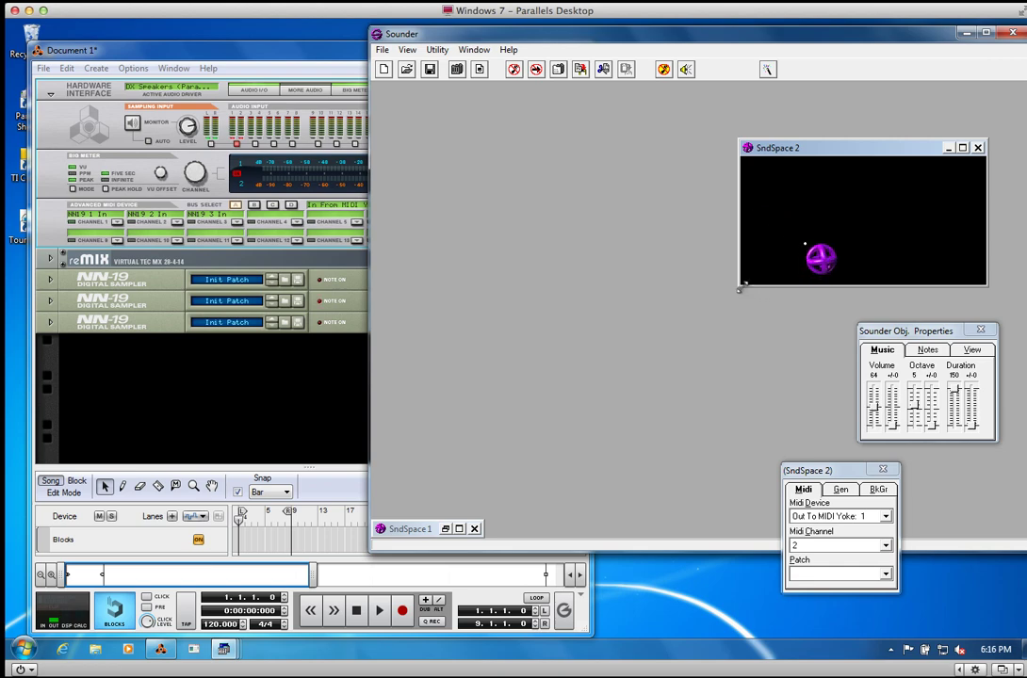
drag(740, 285, 707, 349)
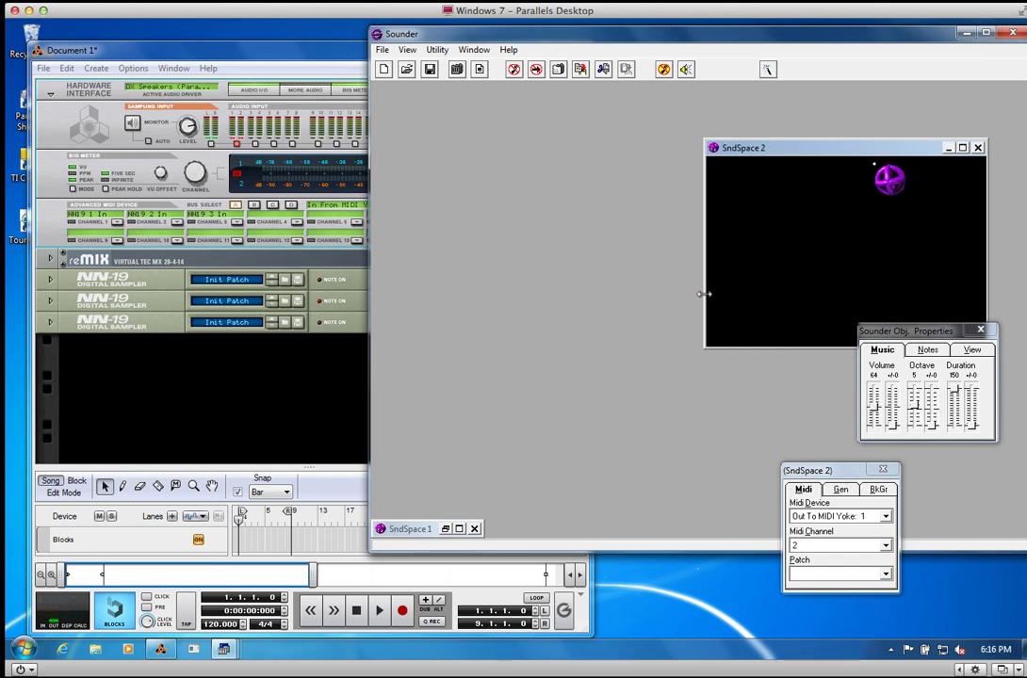
drag(917, 408, 918, 412)
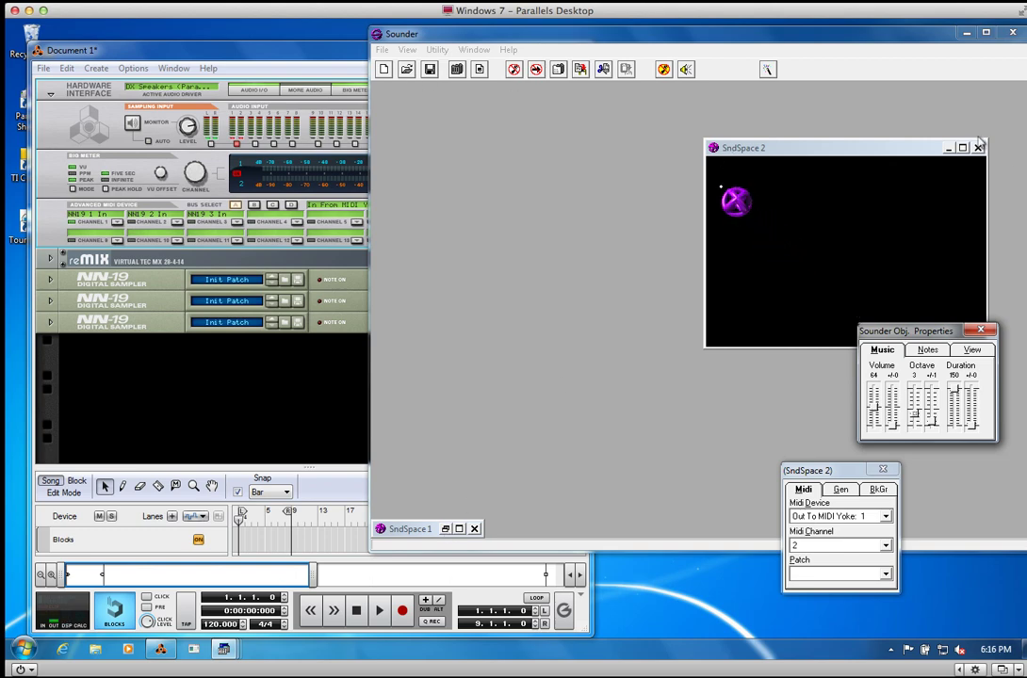
Minimize SndSpace 2, create SndSpace 3 with three spheres, and lower the octave to 4
click(947, 148)
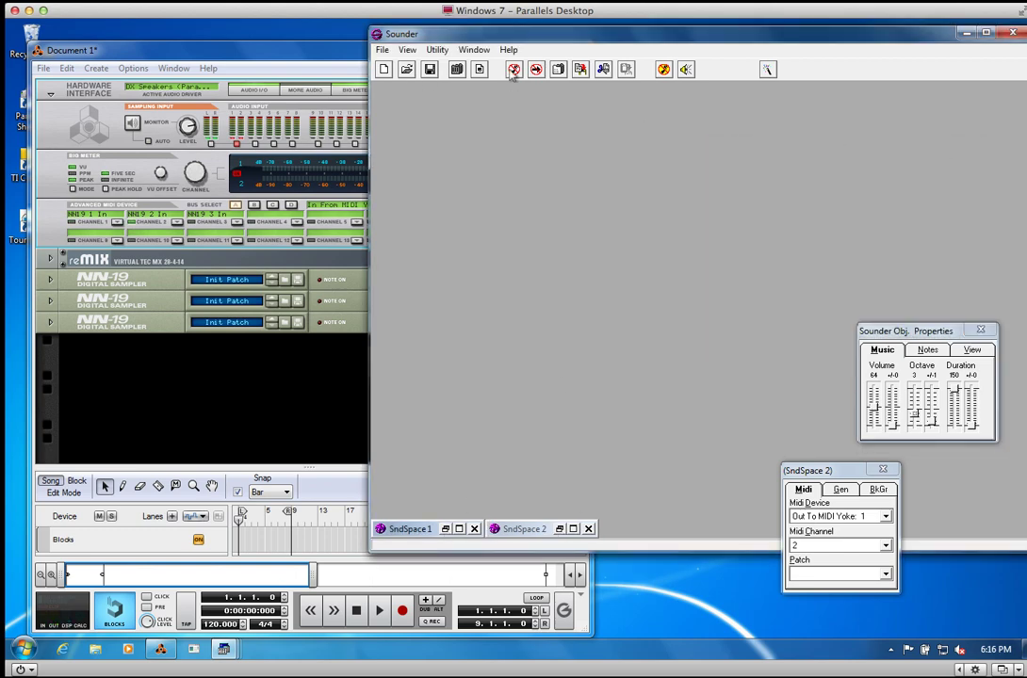
click(385, 70)
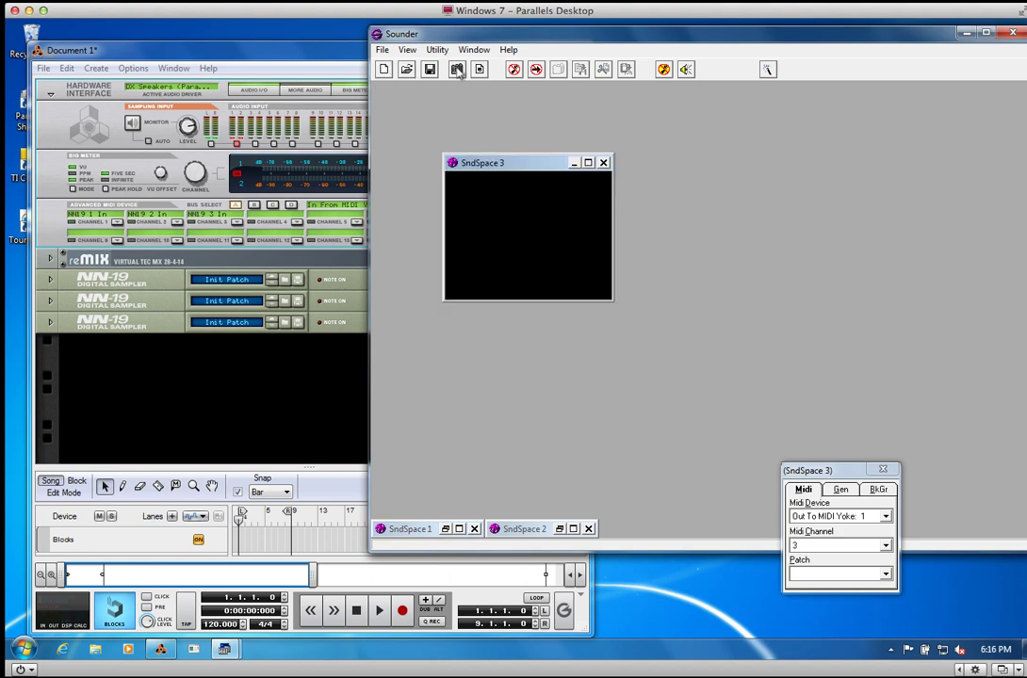
click(480, 70)
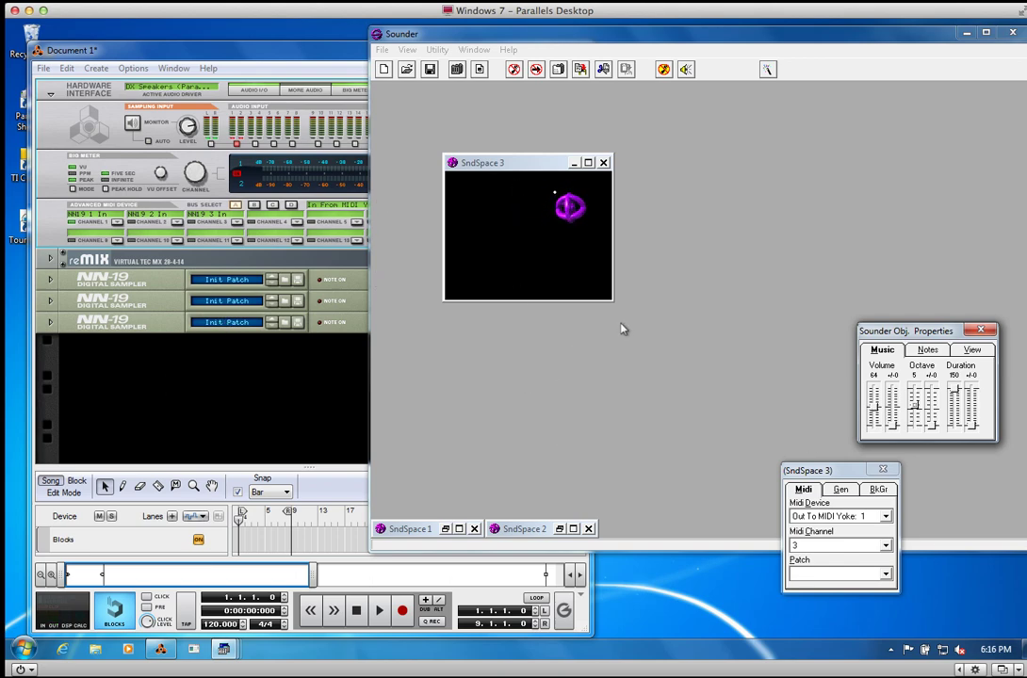
click(479, 70)
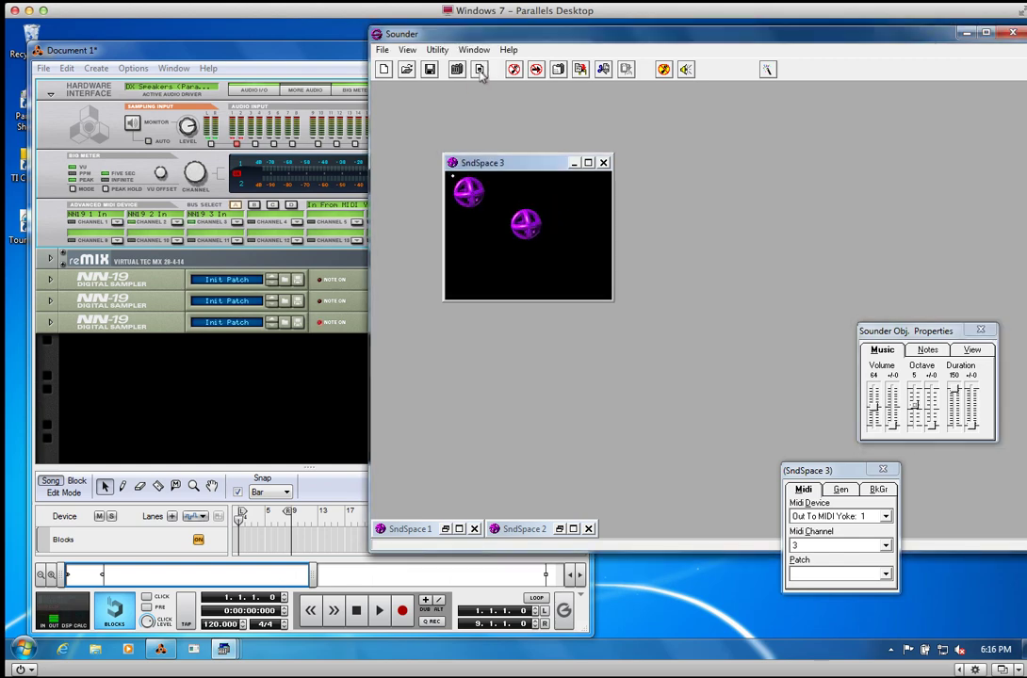
click(479, 70)
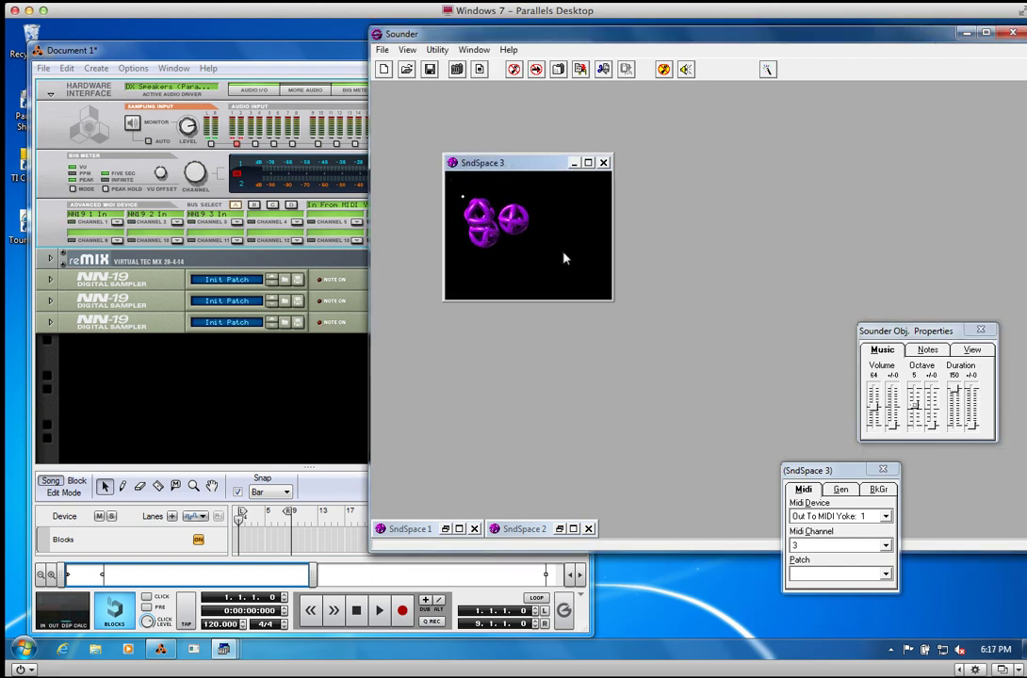
drag(918, 410, 919, 415)
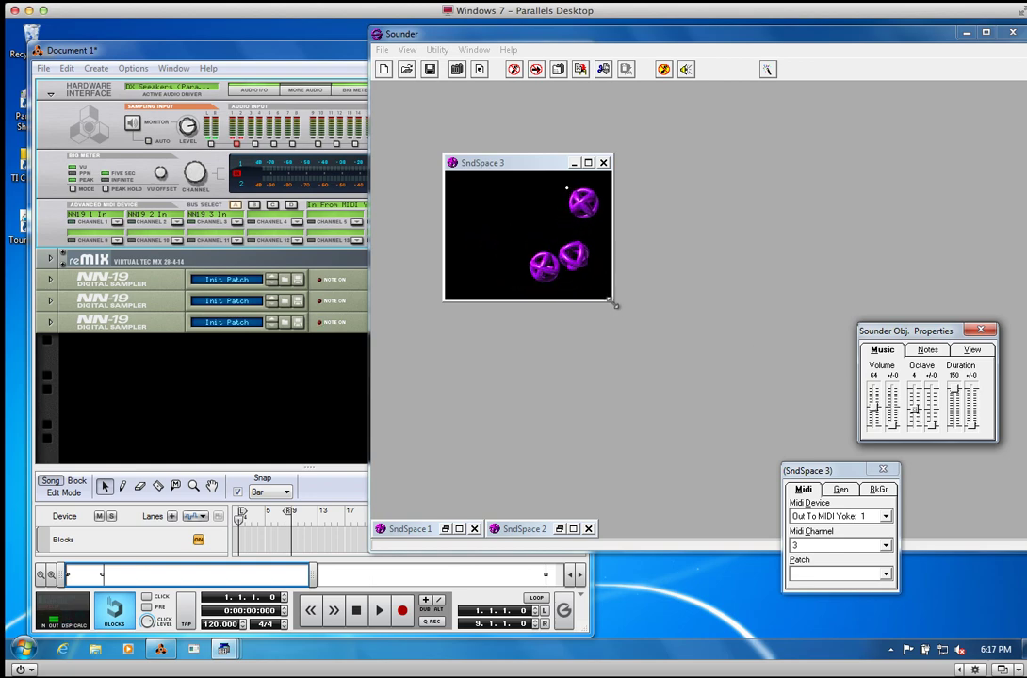
Enlarge SndSpace 3 and restore SndSpace 2 and SndSpace 1
drag(612, 300, 845, 435)
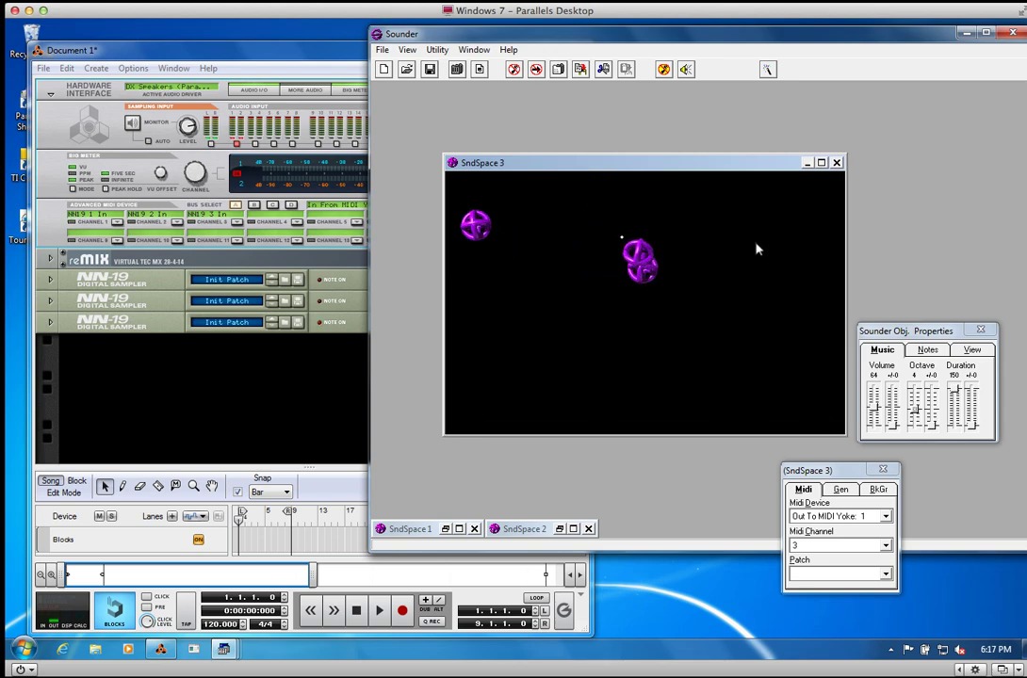
click(558, 528)
click(448, 529)
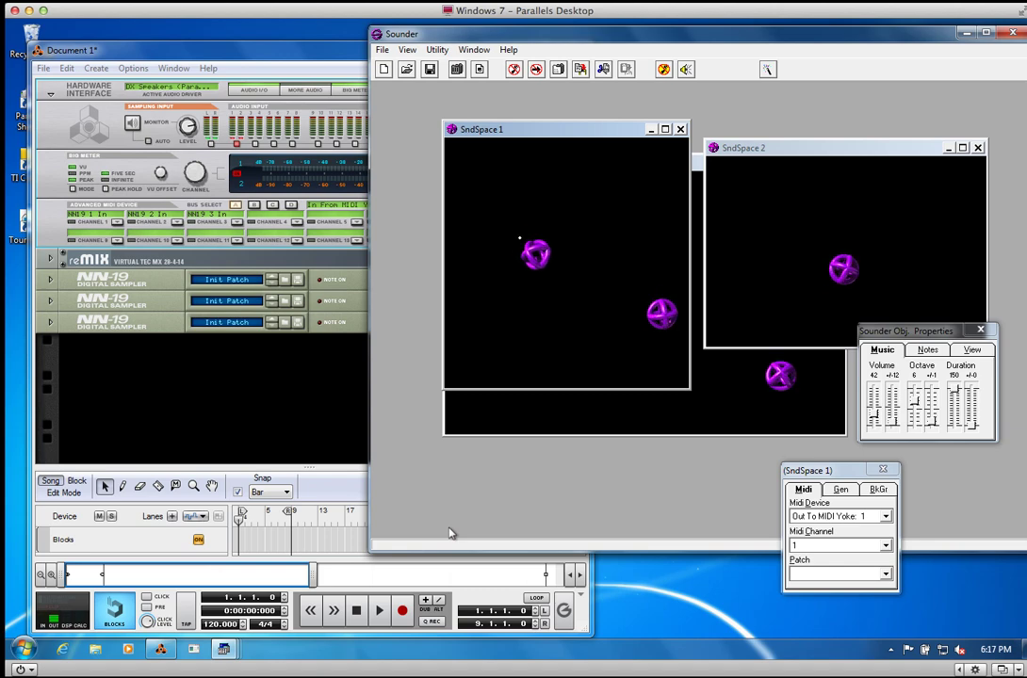
Unfold the reMix mixer and add an RV7000 Advanced Reverb to the rack
click(139, 261)
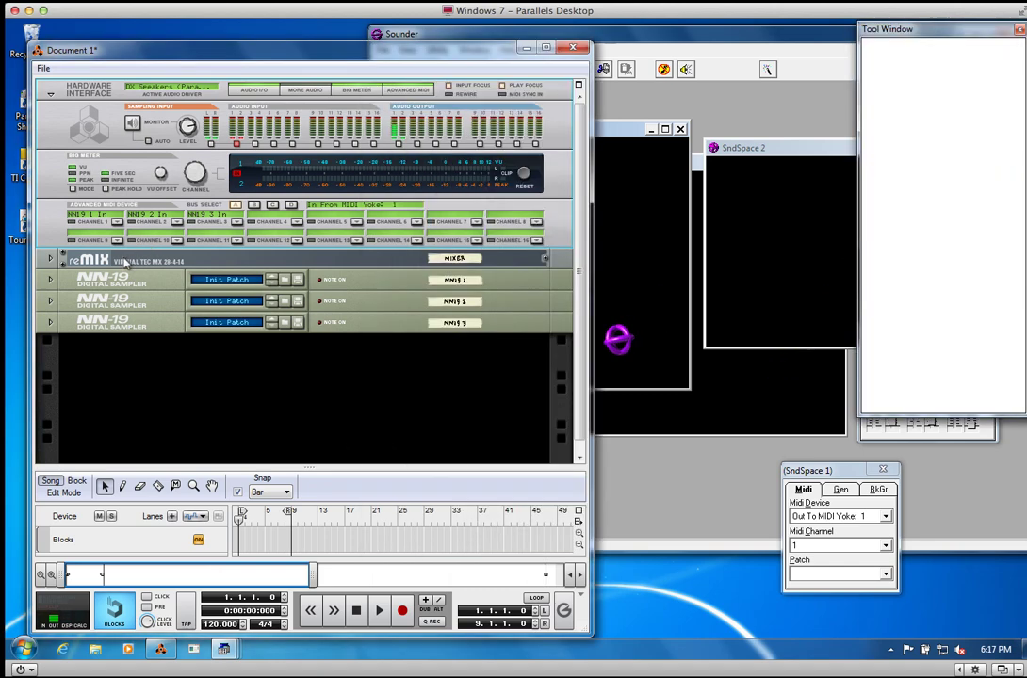
click(49, 257)
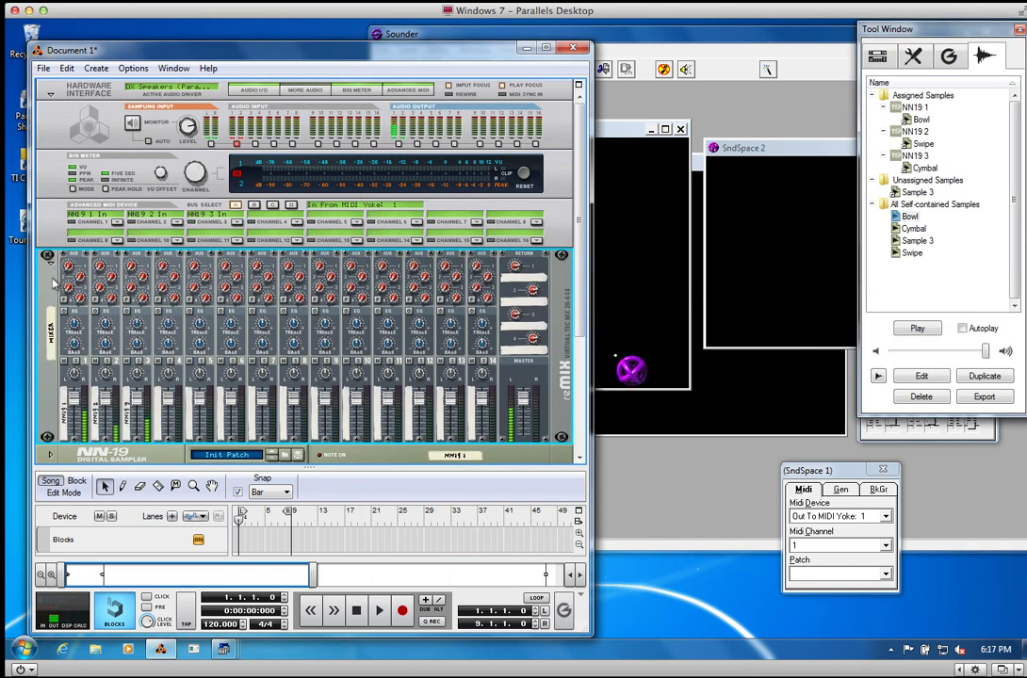
click(93, 69)
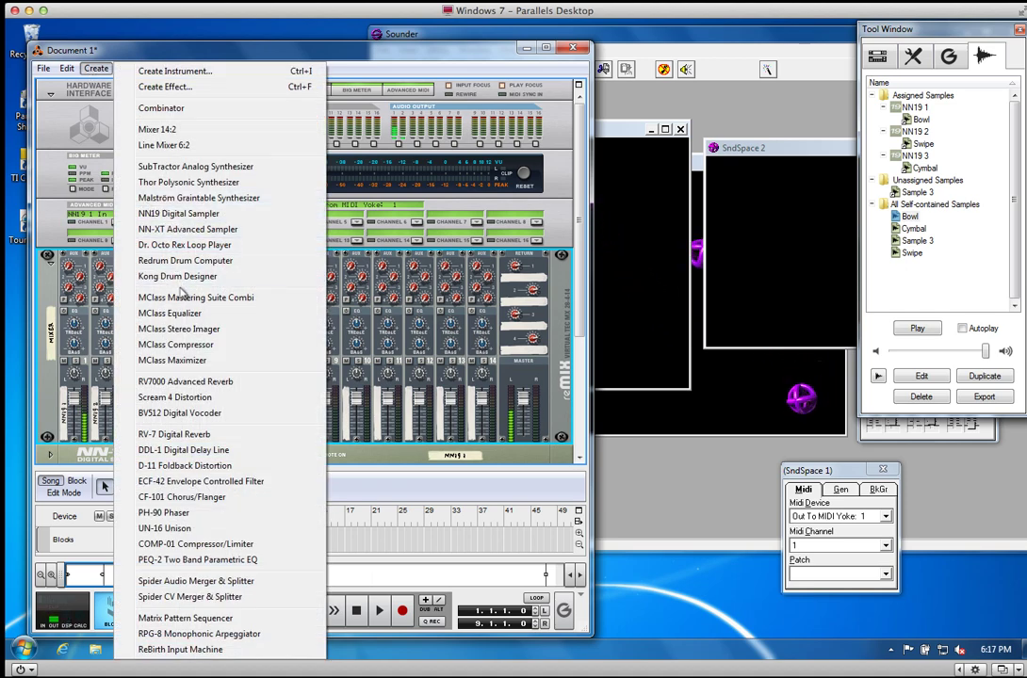
click(185, 382)
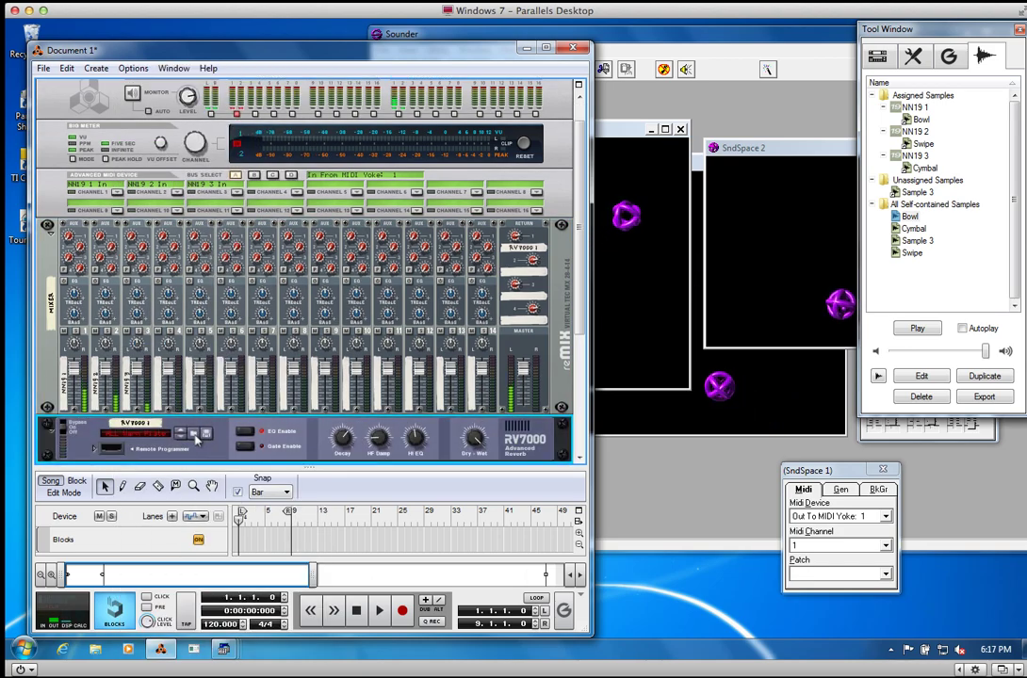
Load the ALL 1st Hall patch into the RV7000 reverb
click(195, 434)
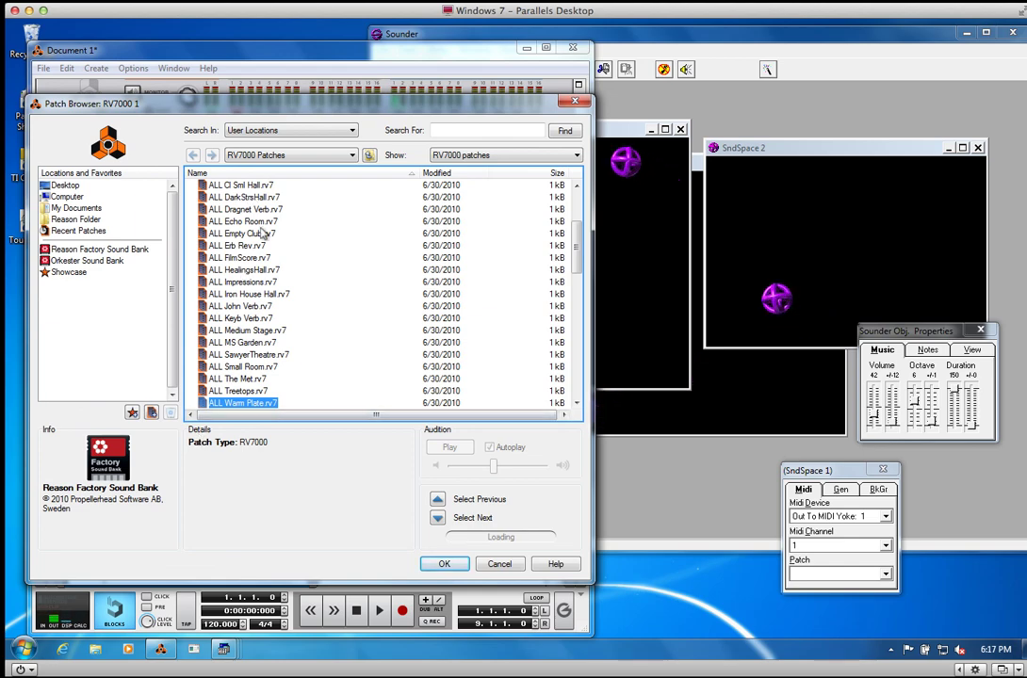
scroll(273, 307, down, 5)
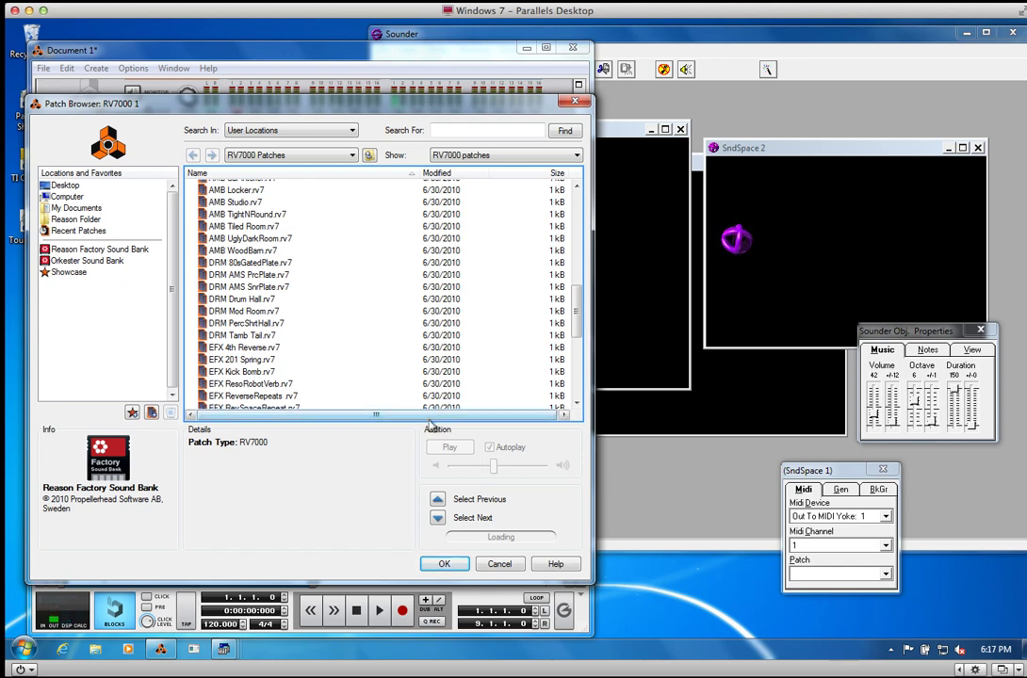
key(Escape)
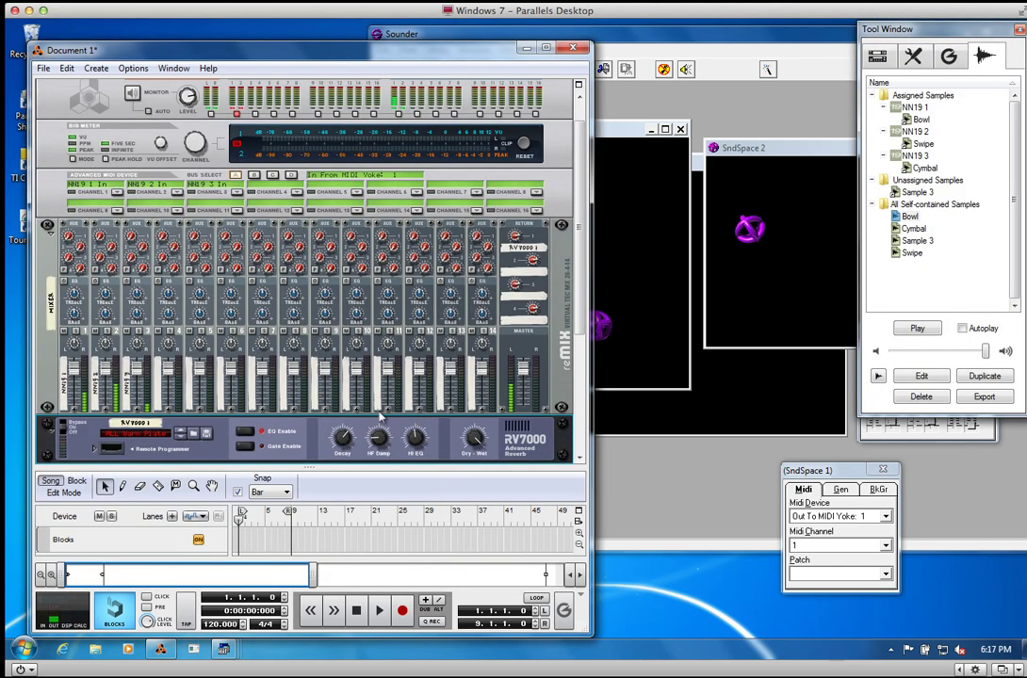
click(158, 438)
click(211, 61)
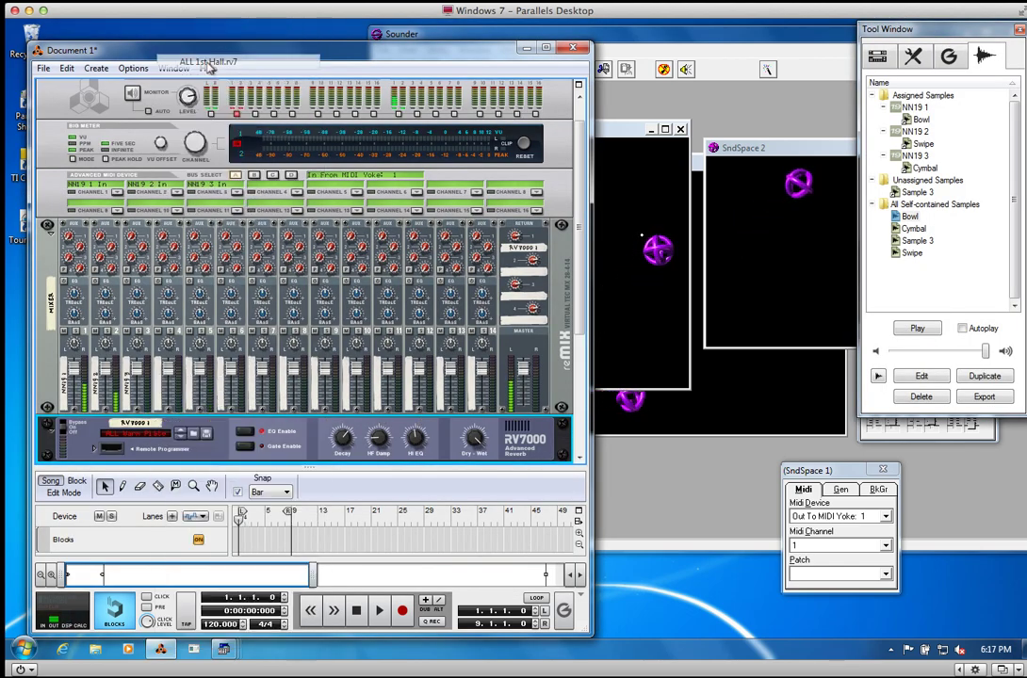
Check channel 1's Aux 1 send and turn channel 3's reverb send up to 83
click(70, 231)
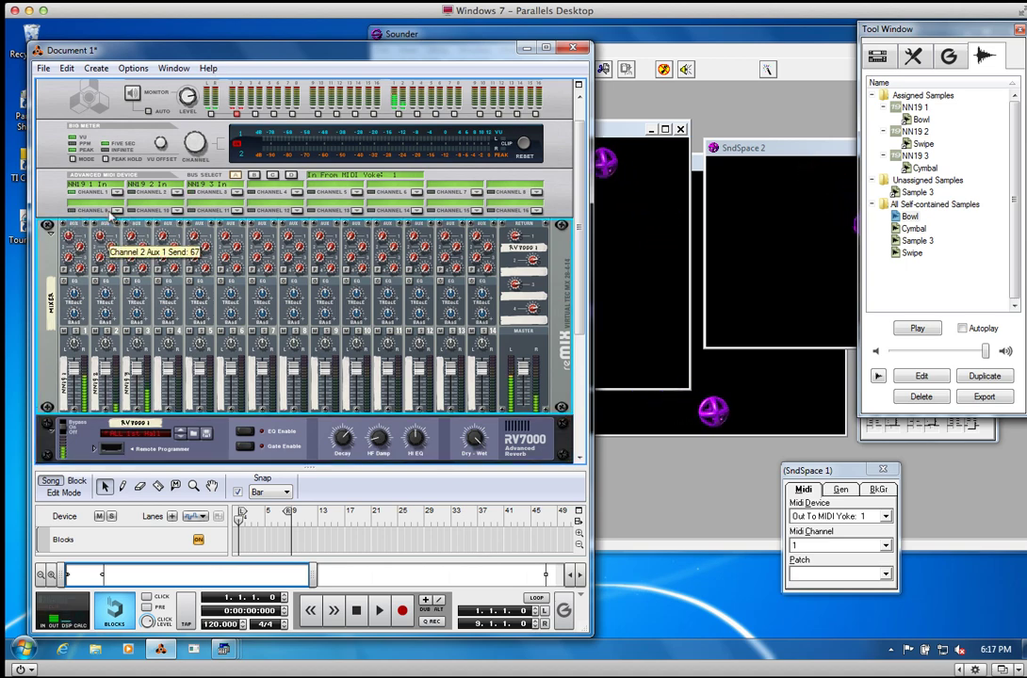
drag(132, 247, 146, 215)
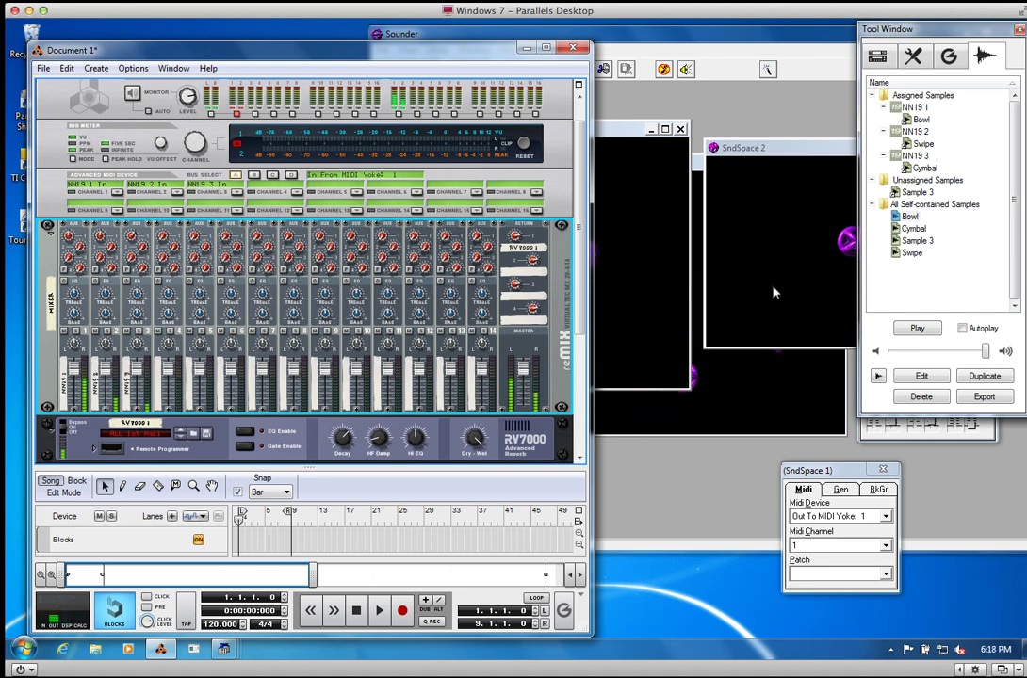
click(722, 38)
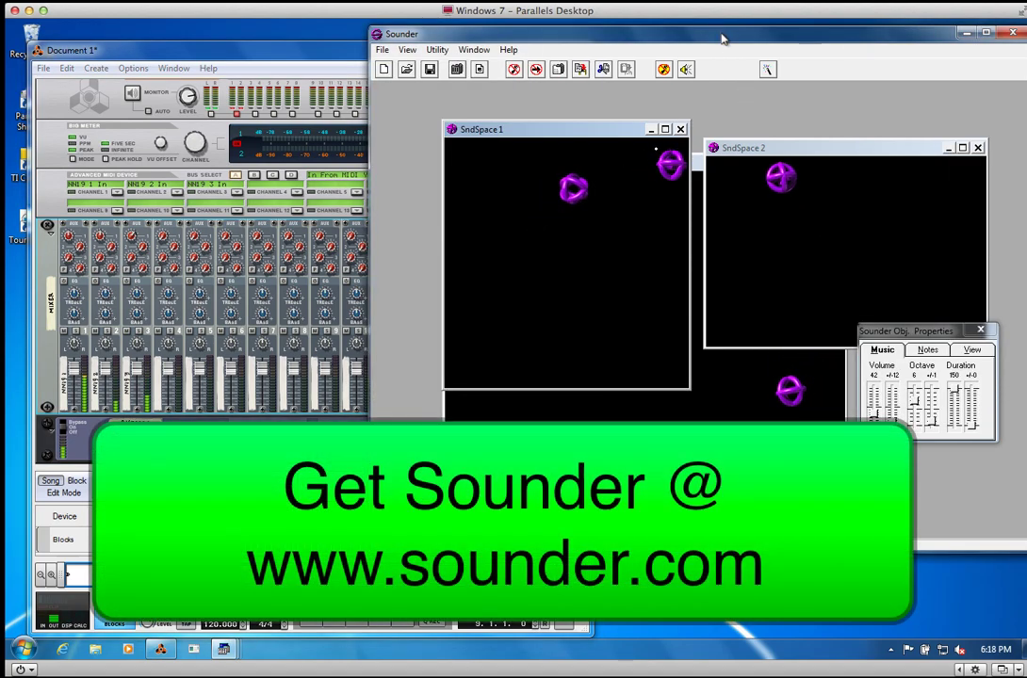